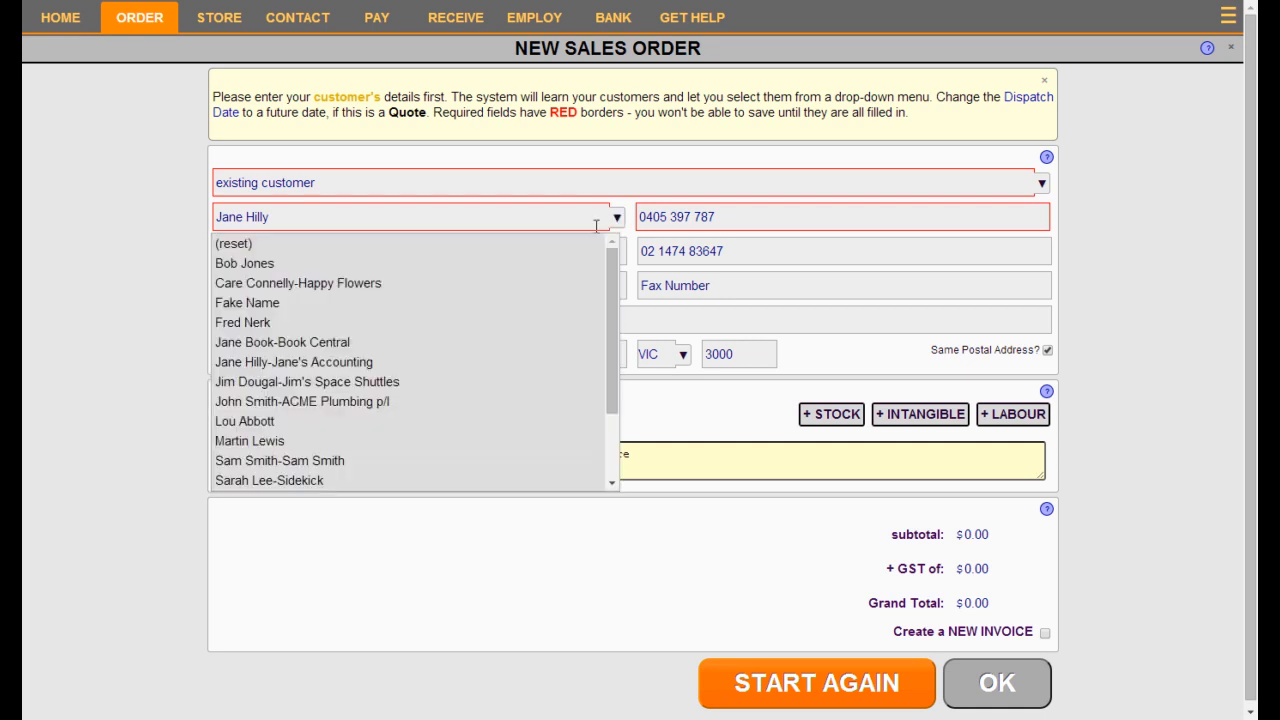
- Load the ACME Plumbing p/l contact's details into the order, and reset the customer fields to blank
click(440, 402)
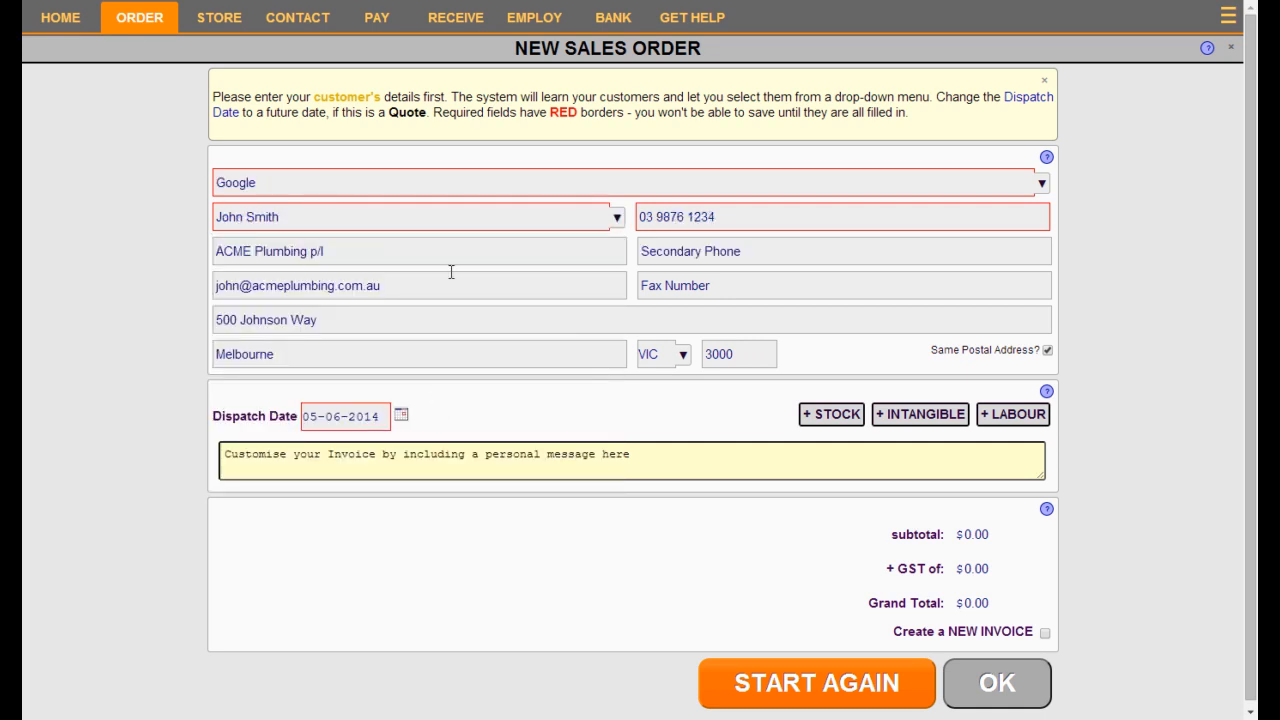
click(616, 217)
click(279, 249)
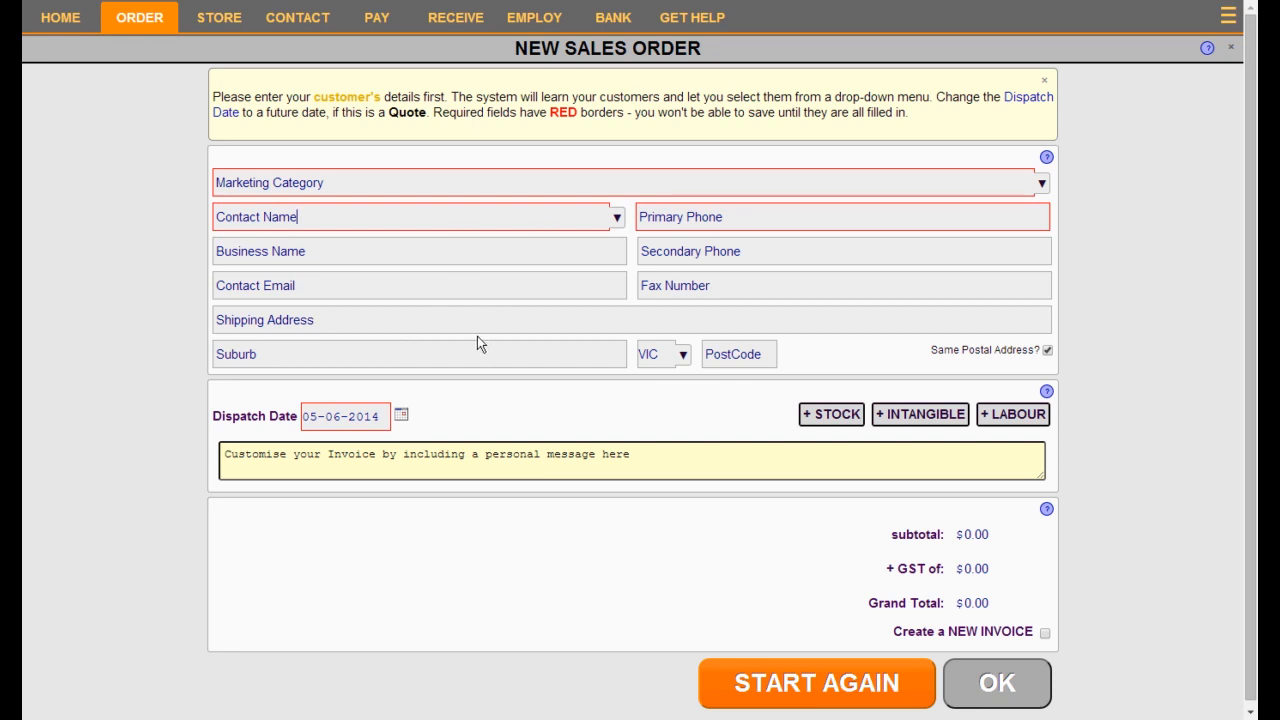
- Enter "Some New Category" as the marketing category for the customer
click(1041, 186)
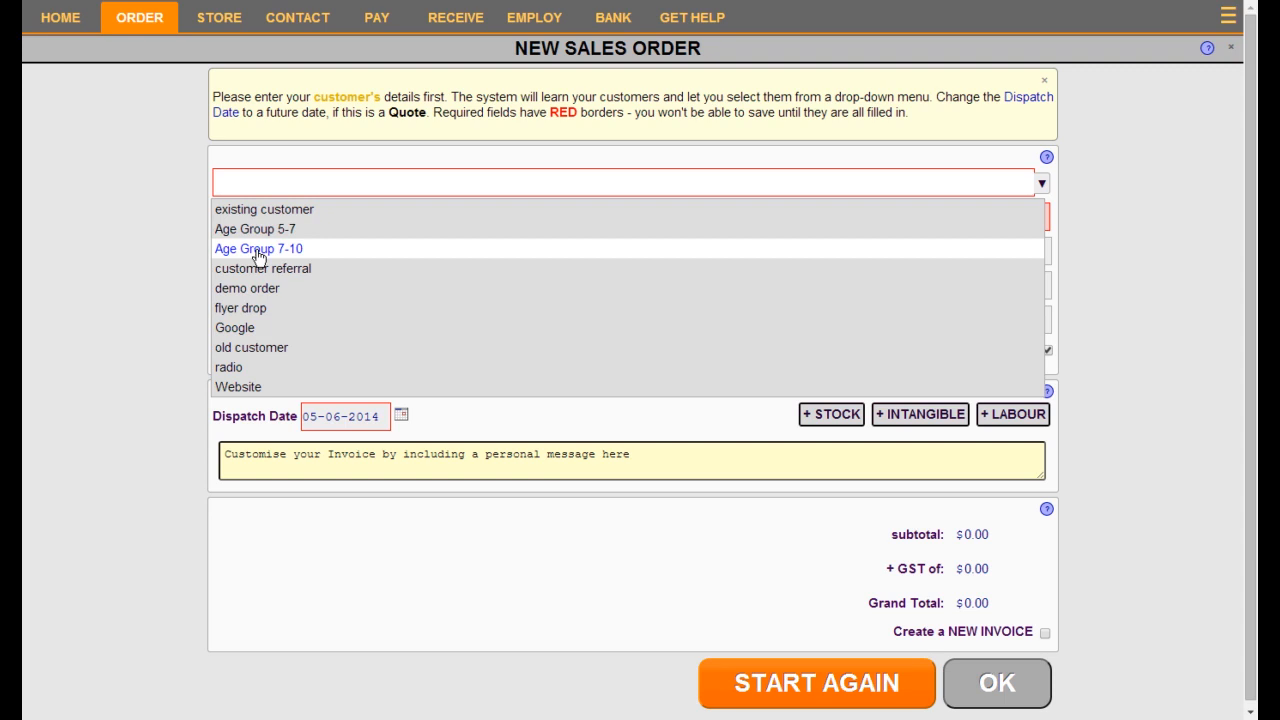
click(276, 184)
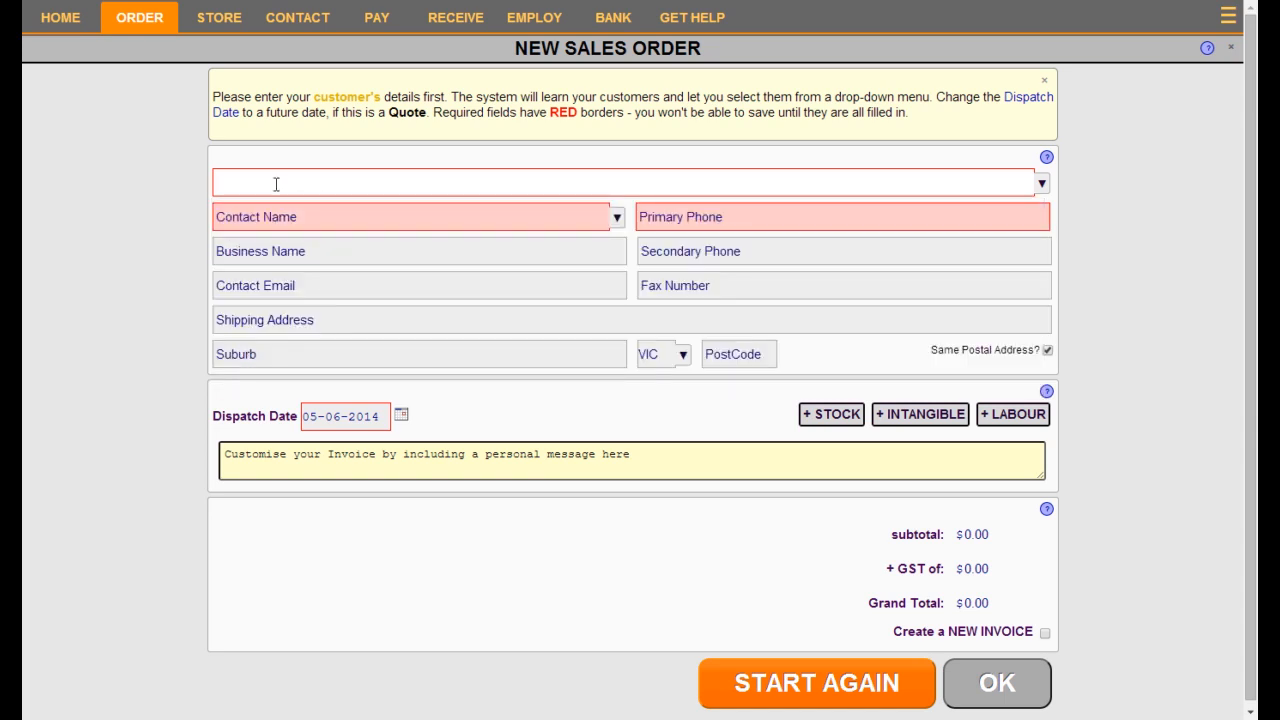
text(Some New Category)
- Enter "Some New Customer" as the contact name and fill in the customer's primary phone number
click(300, 220)
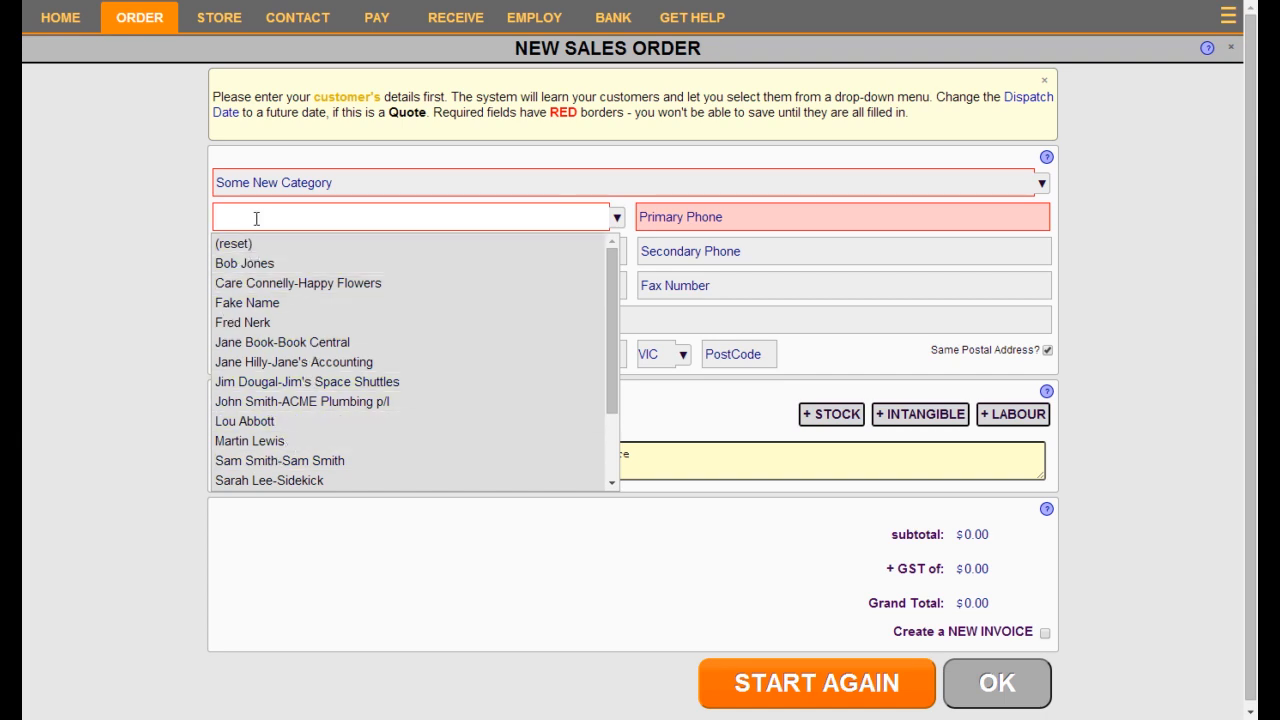
text(Some N)
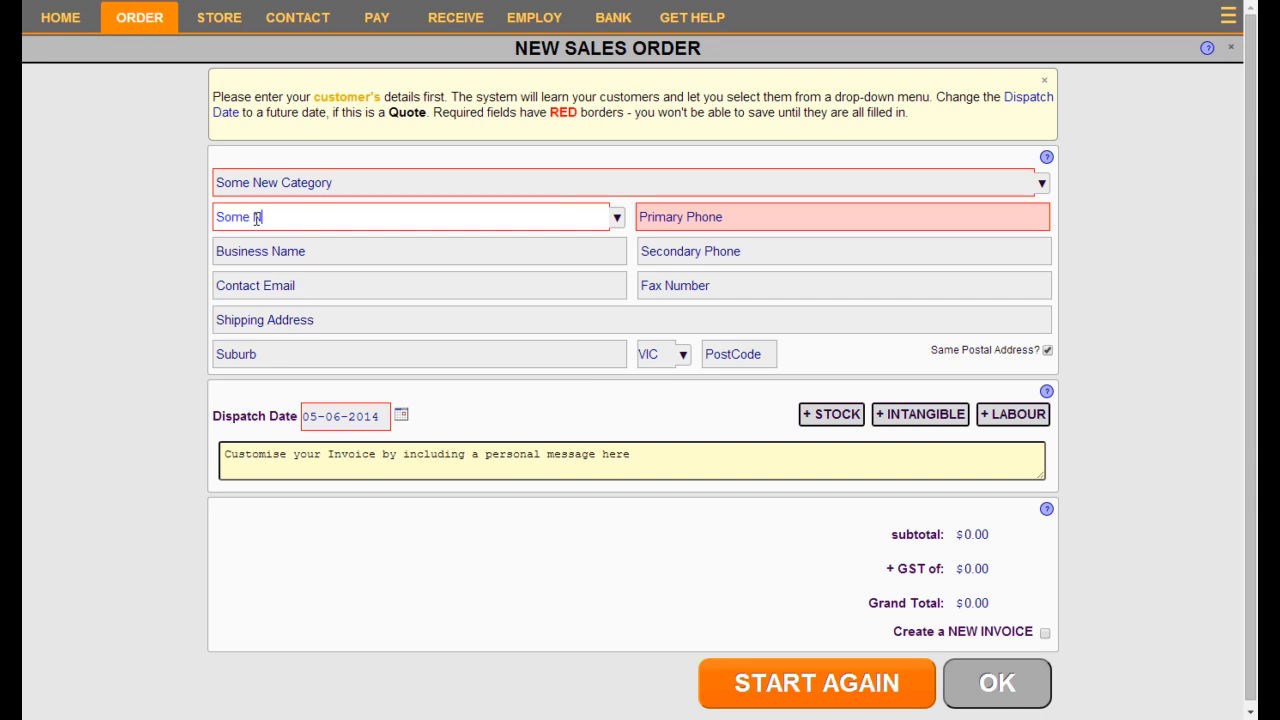
text(ew Customer)
click(663, 218)
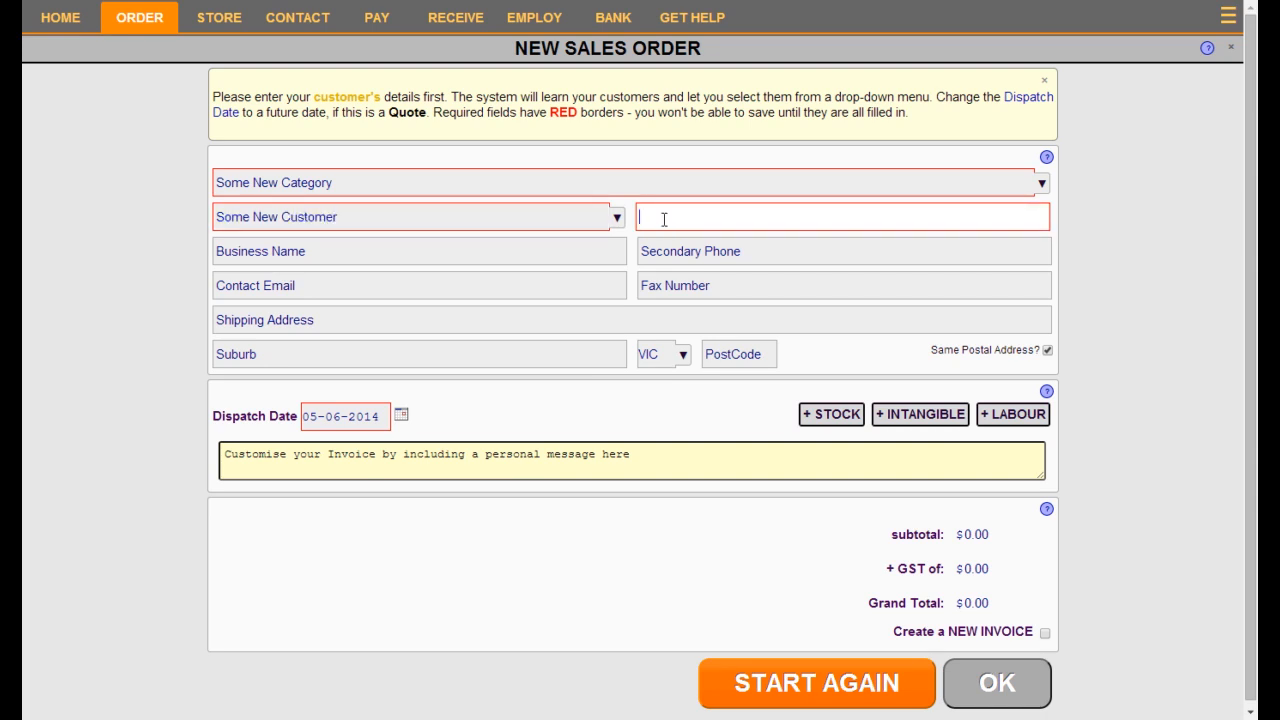
text(135555)
- Turn off the same postal address option to show the separate postal fields, and turn it back on
click(368, 323)
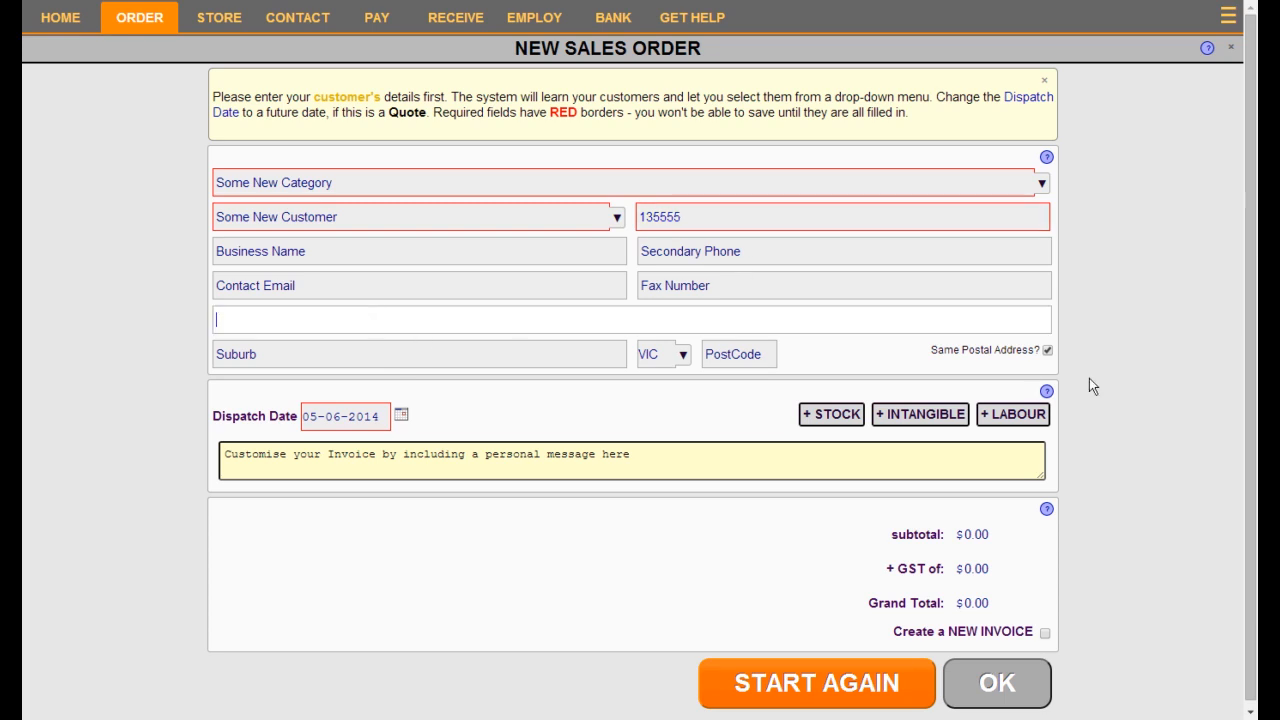
click(1046, 352)
click(345, 392)
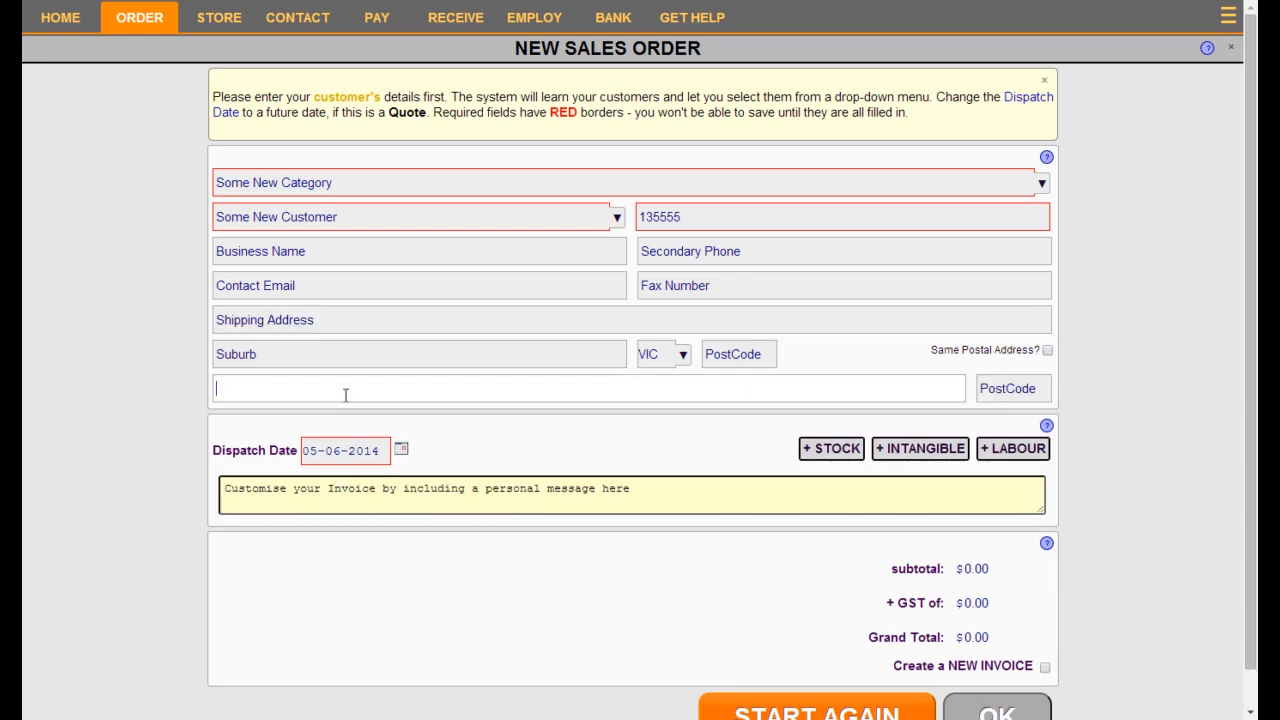
click(1047, 351)
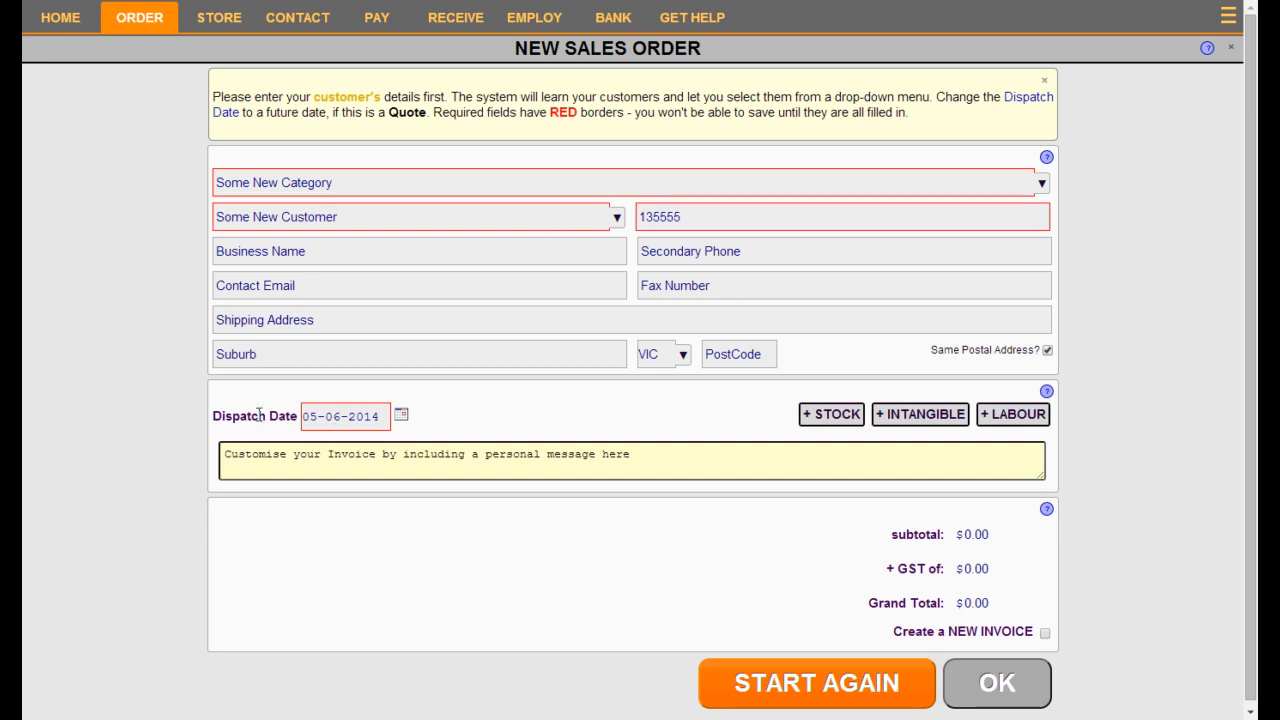
- Browse the dispatch date calendar from May to December 2014 and close it without choosing a date
click(338, 425)
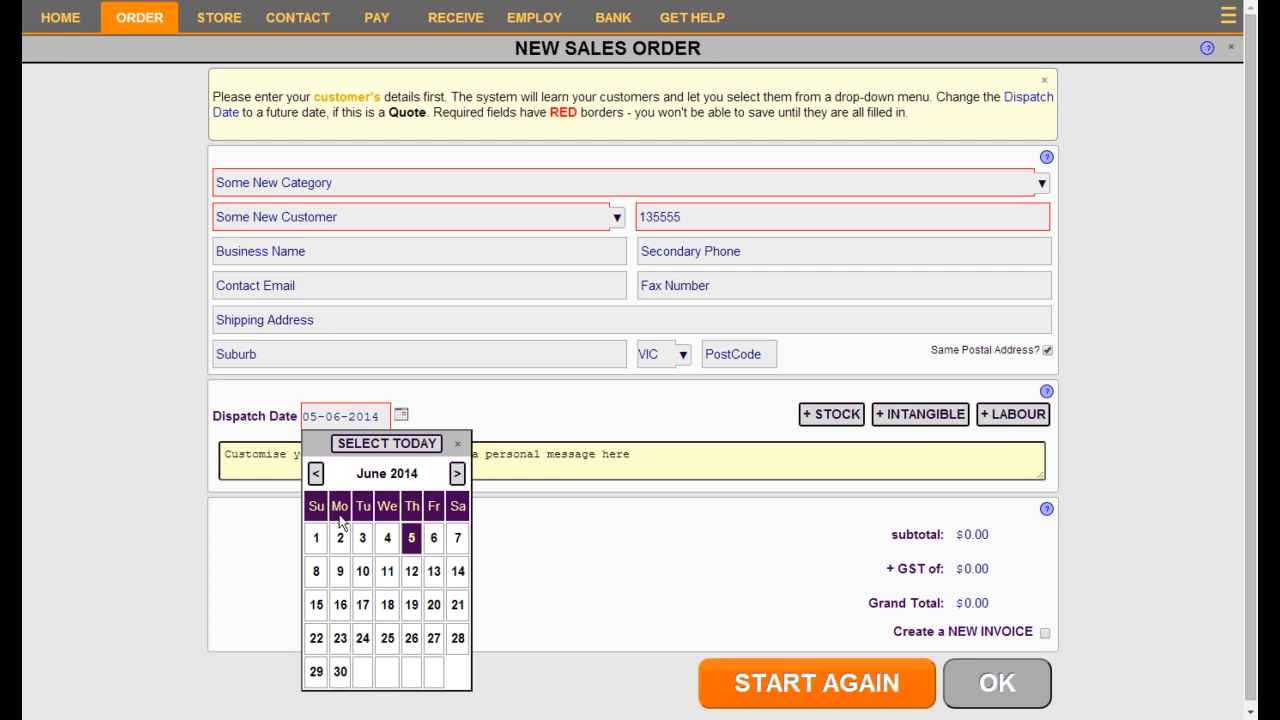
click(316, 474)
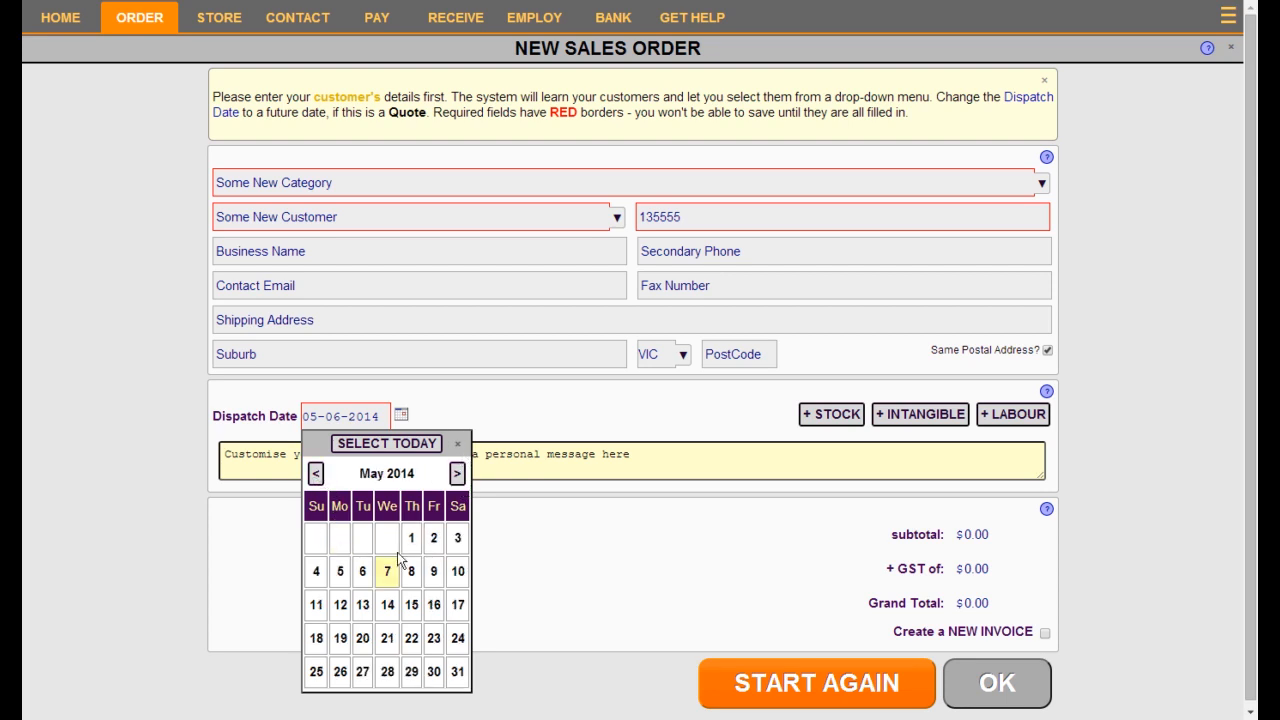
click(457, 473)
click(457, 473)
click(457, 473)
click(457, 473)
click(457, 473)
click(457, 473)
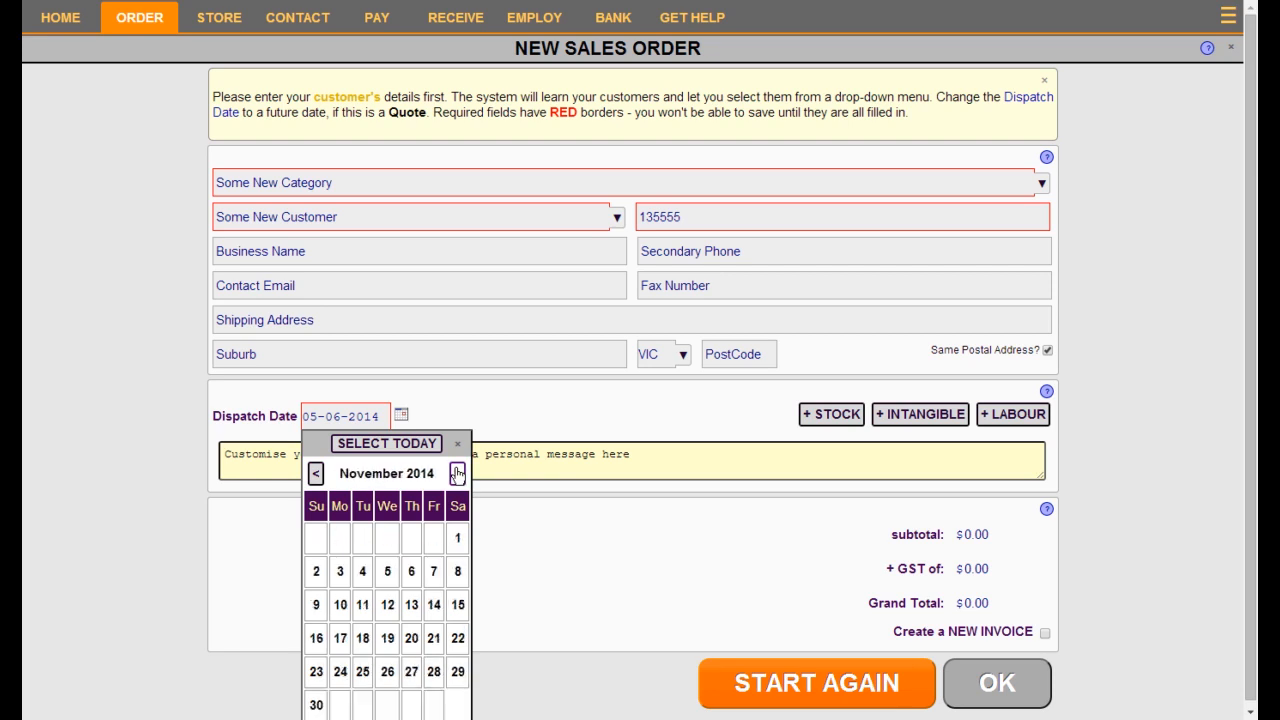
click(457, 474)
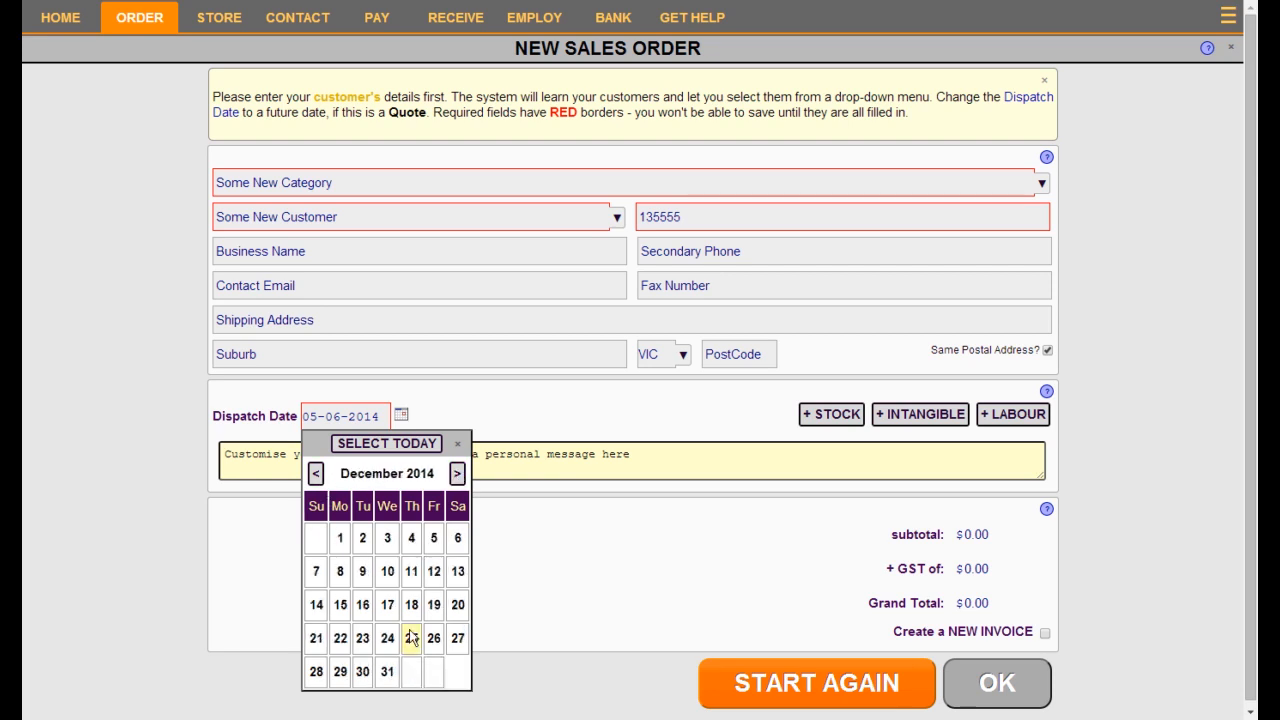
click(646, 418)
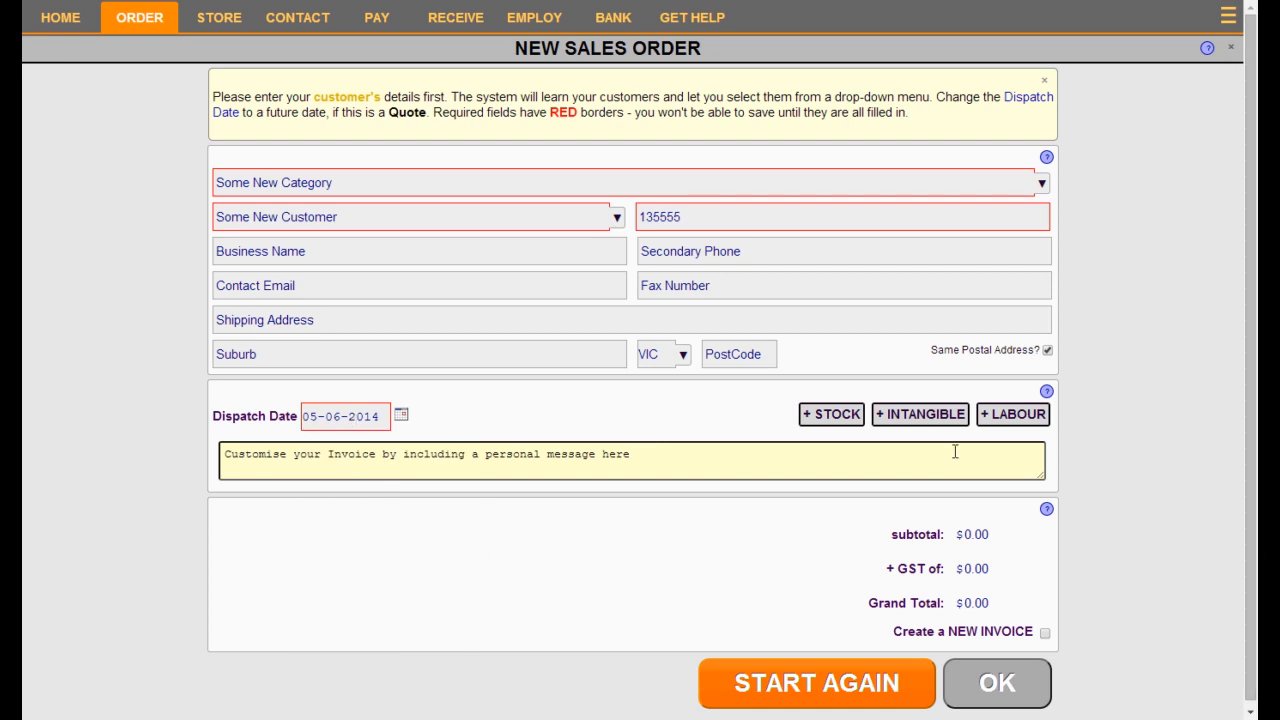
- Add labour at an hourly rate of $30 for 2 hours with GST, and remove the labour entry
click(1013, 414)
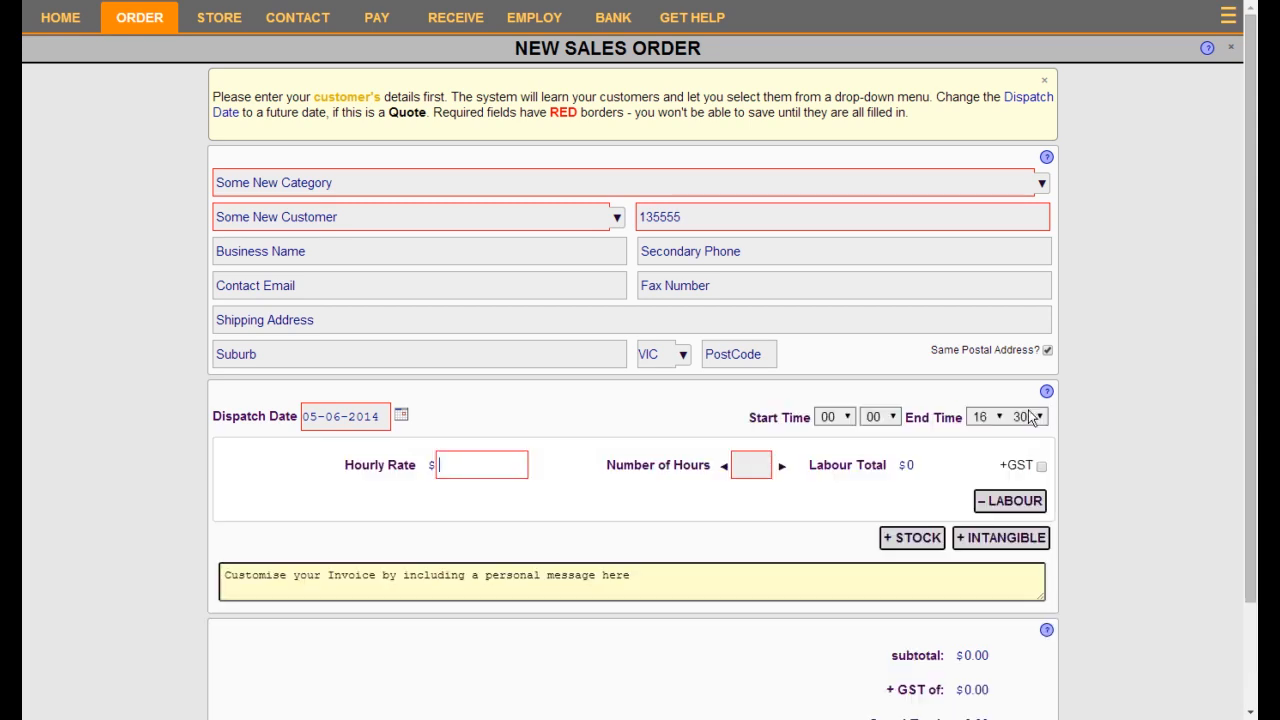
click(485, 465)
text(30)
click(758, 462)
text(2)
scroll(1190, 575, down, 2)
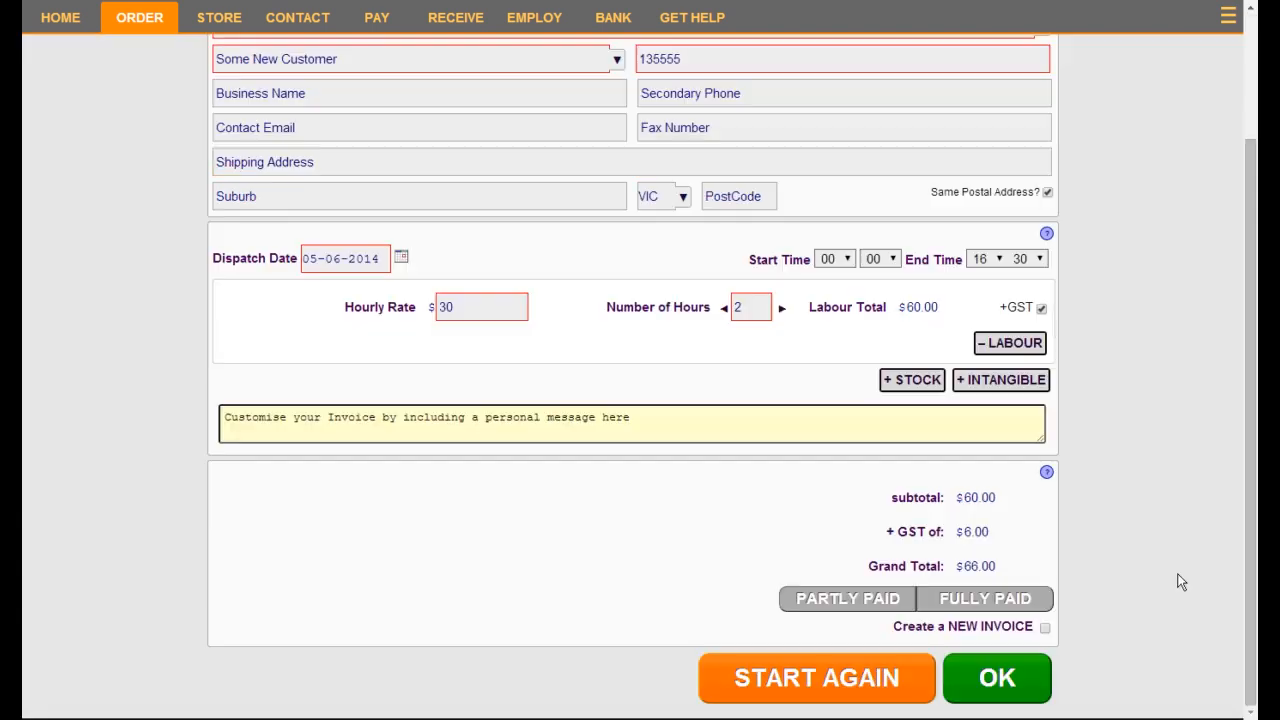
click(1033, 344)
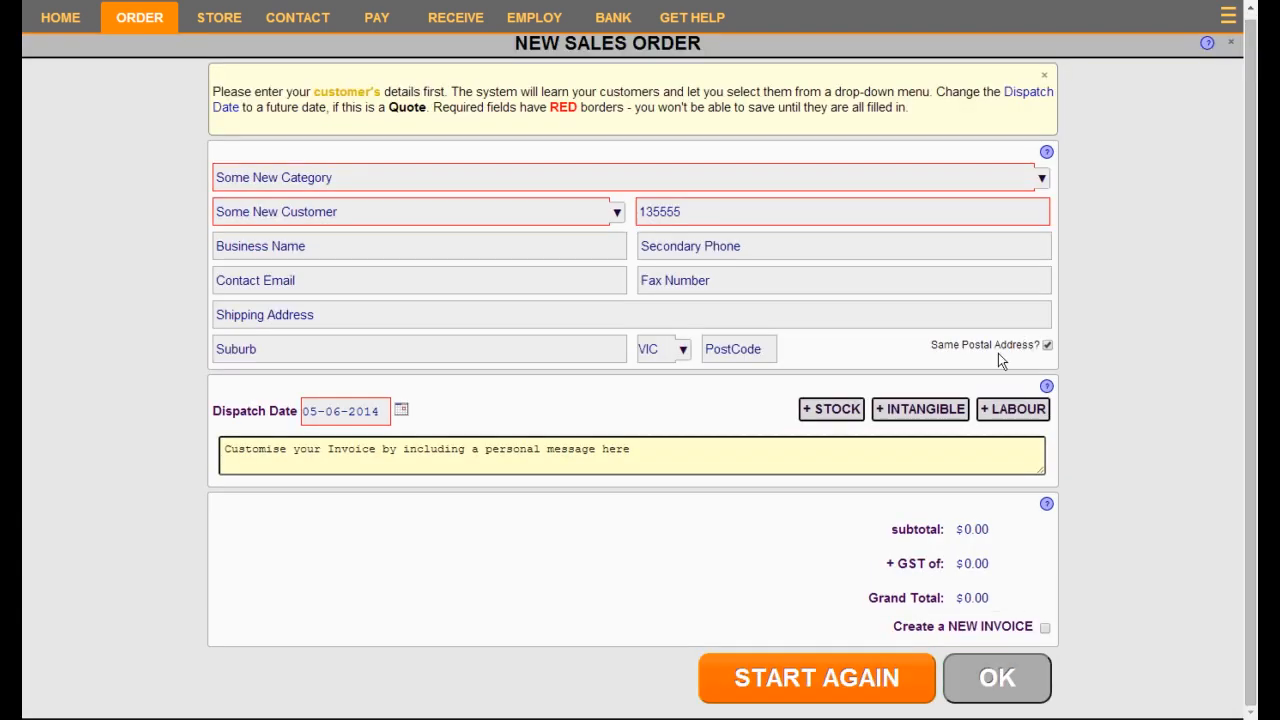
- Add a stock line with Corsair CMSO4GX3M1A1333C9 4GB PC-10600 SODIMM, and switch it to 1GB DDR2 PC667 desktop RAM
click(841, 416)
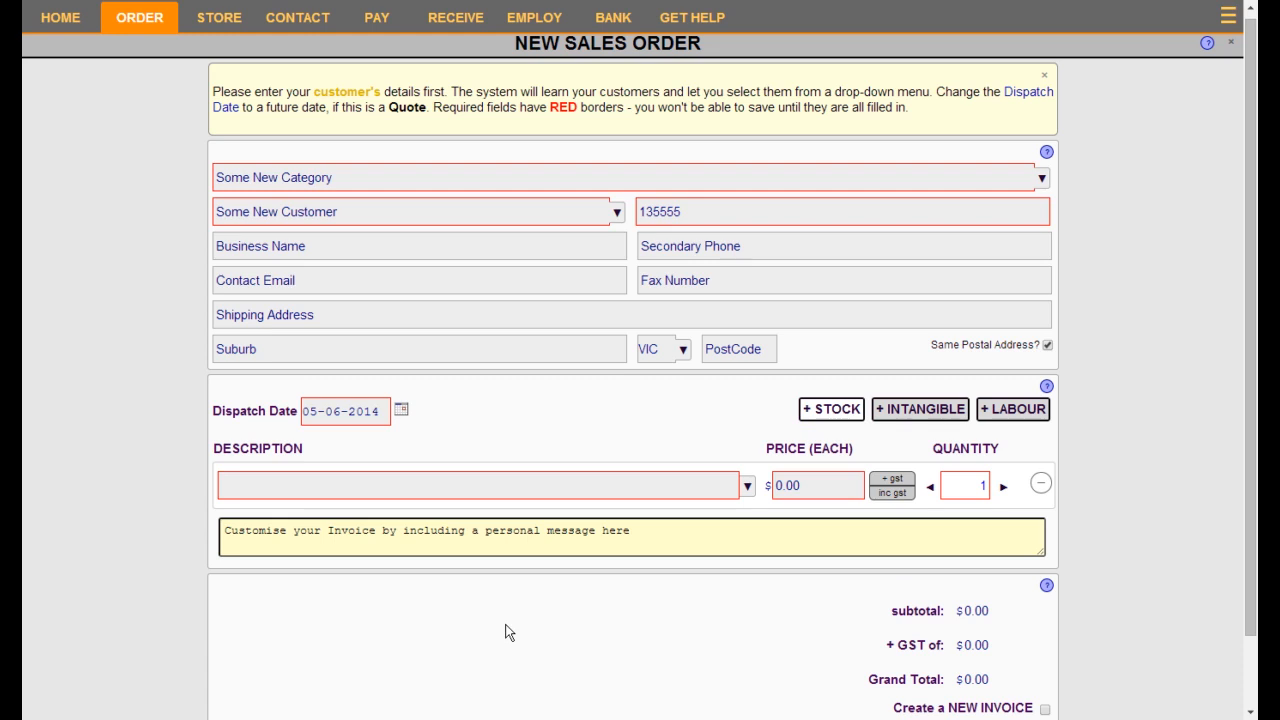
click(747, 486)
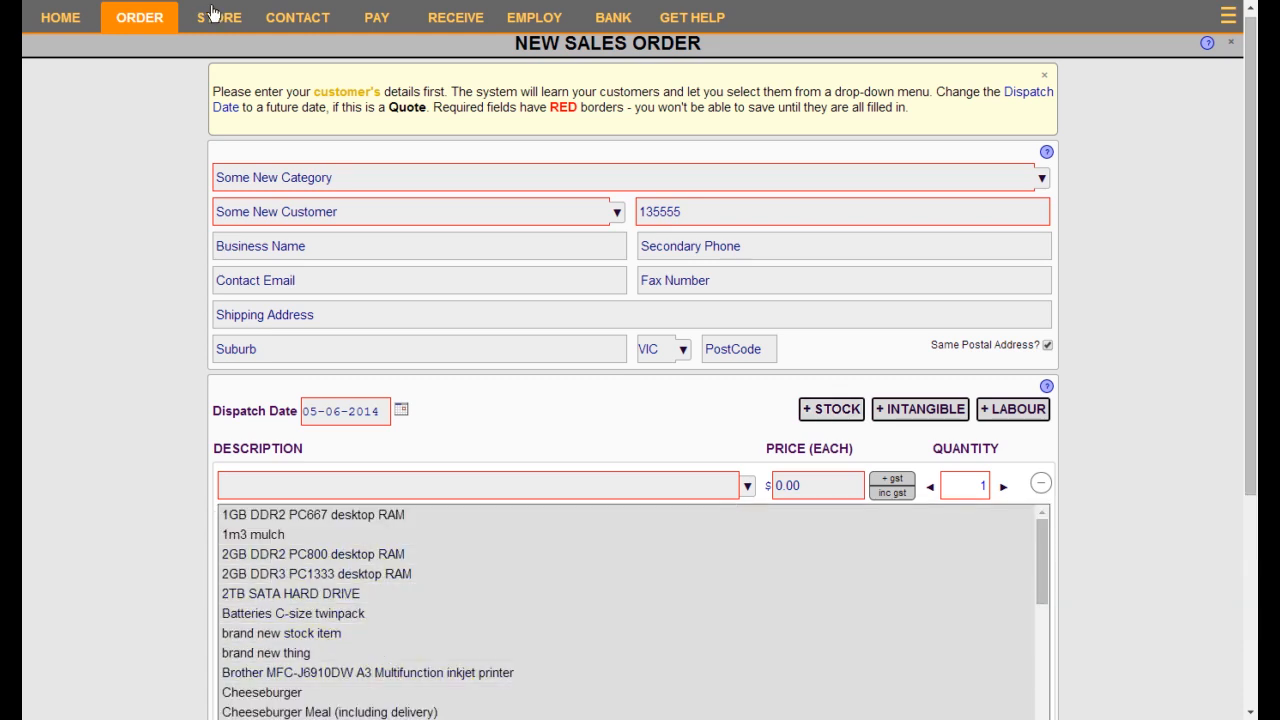
scroll(423, 622, down, 3)
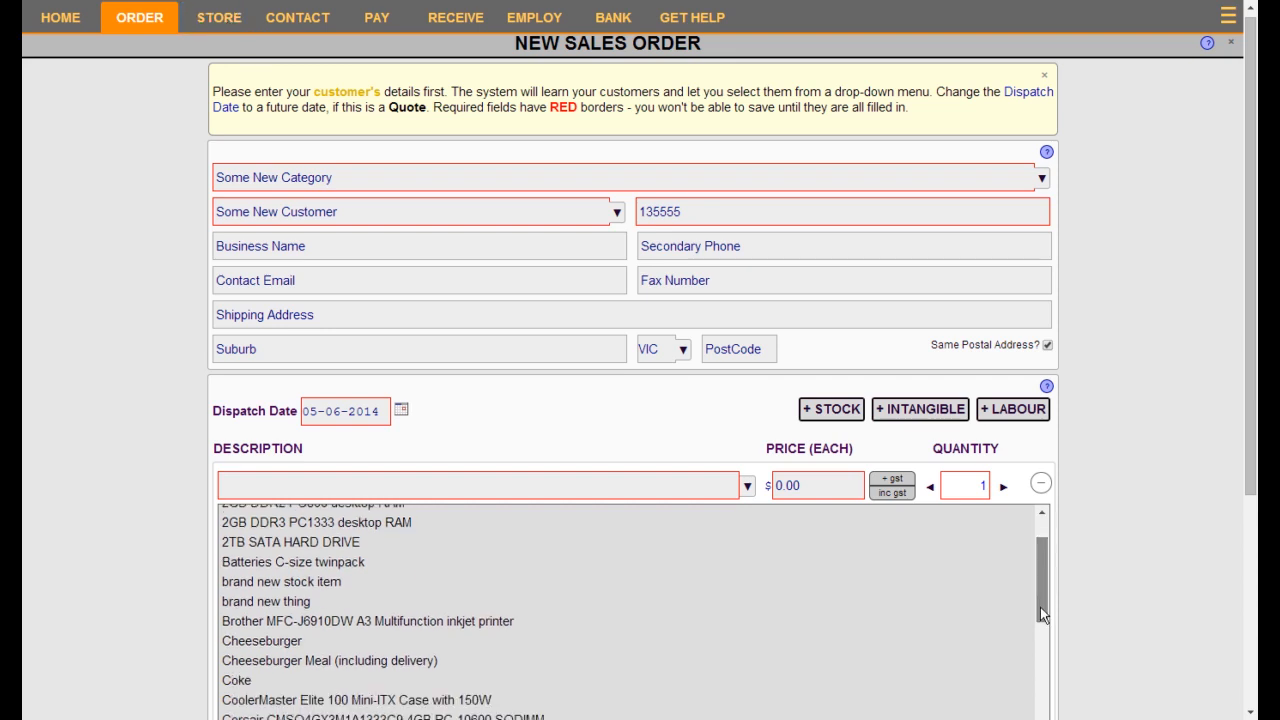
click(423, 618)
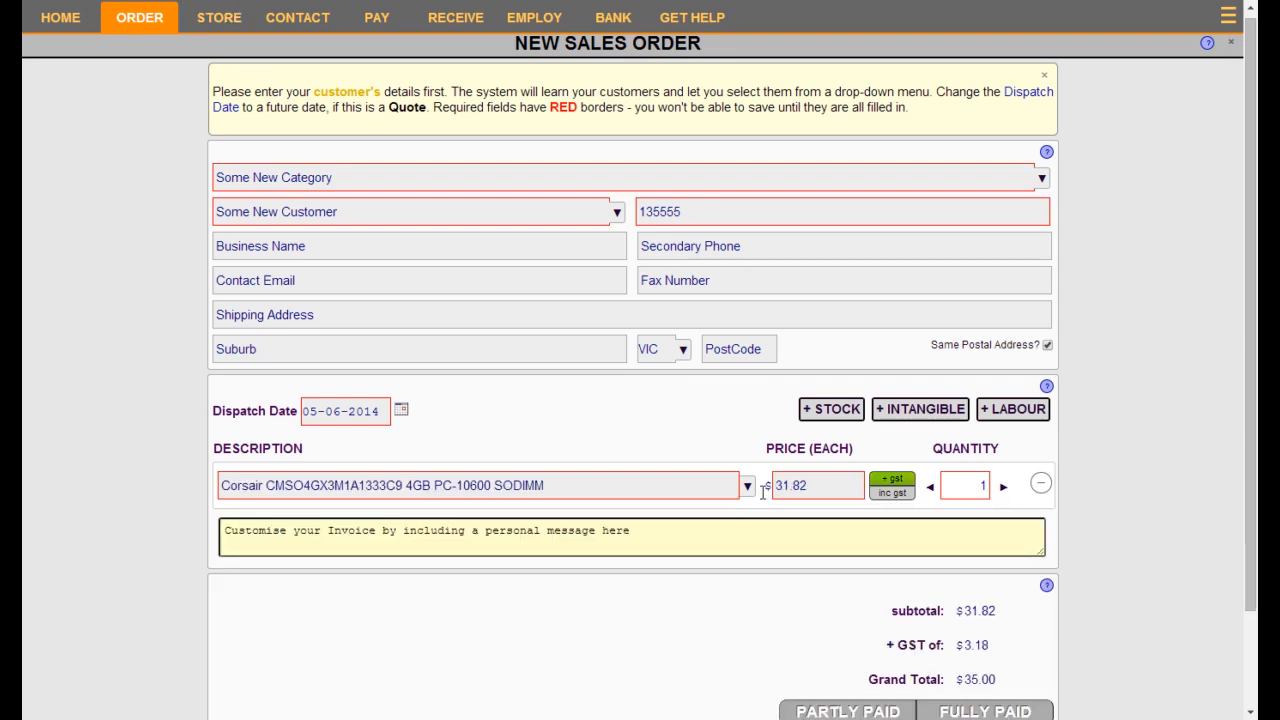
click(747, 486)
click(790, 520)
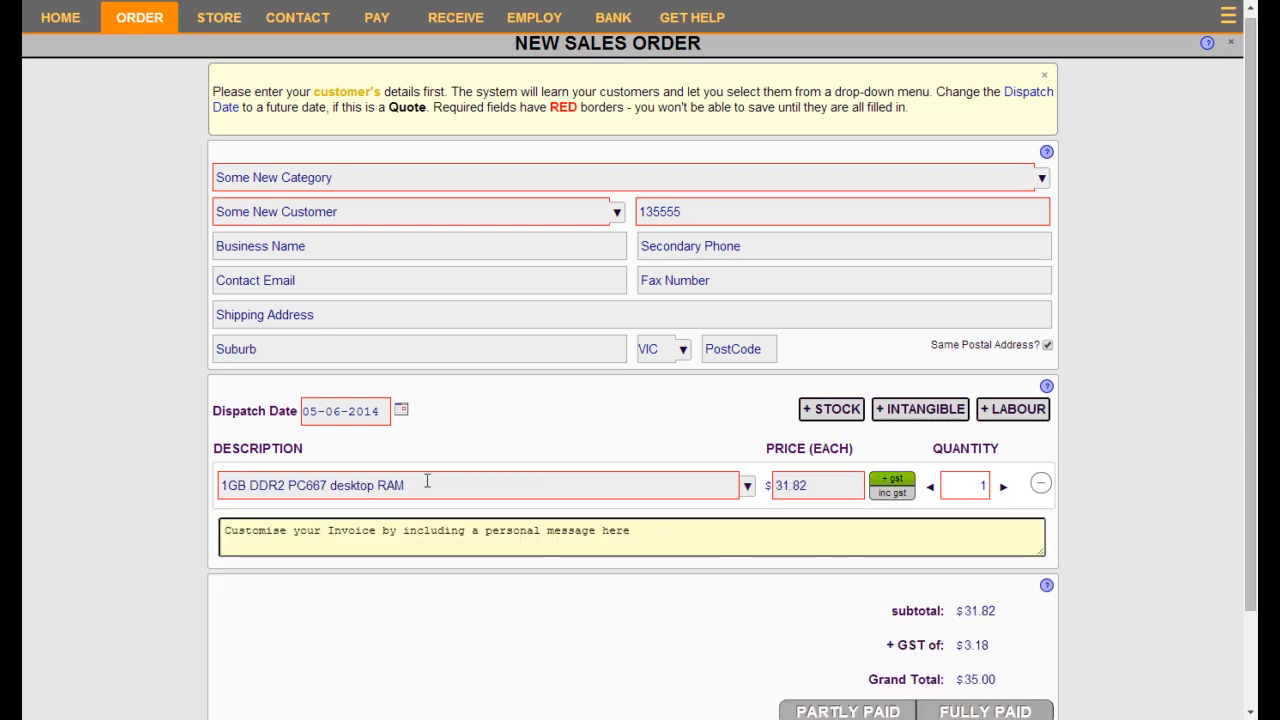
- Replace the stock line's description with "new stock item"
click(428, 485)
drag(428, 485, 188, 486)
text(new )
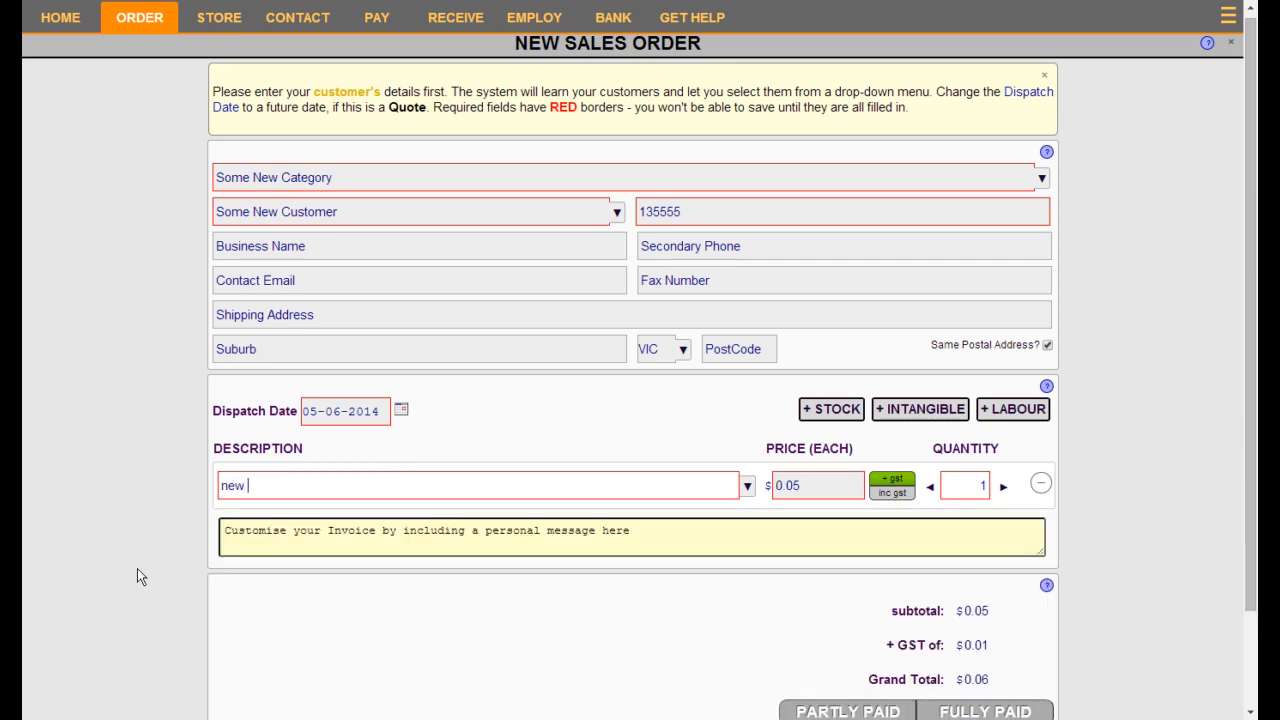
text(stock item)
- Set the new stock item's price to $0.50 including GST and its quantity to 100
click(806, 486)
key(BackSpace)
key(BackSpace)
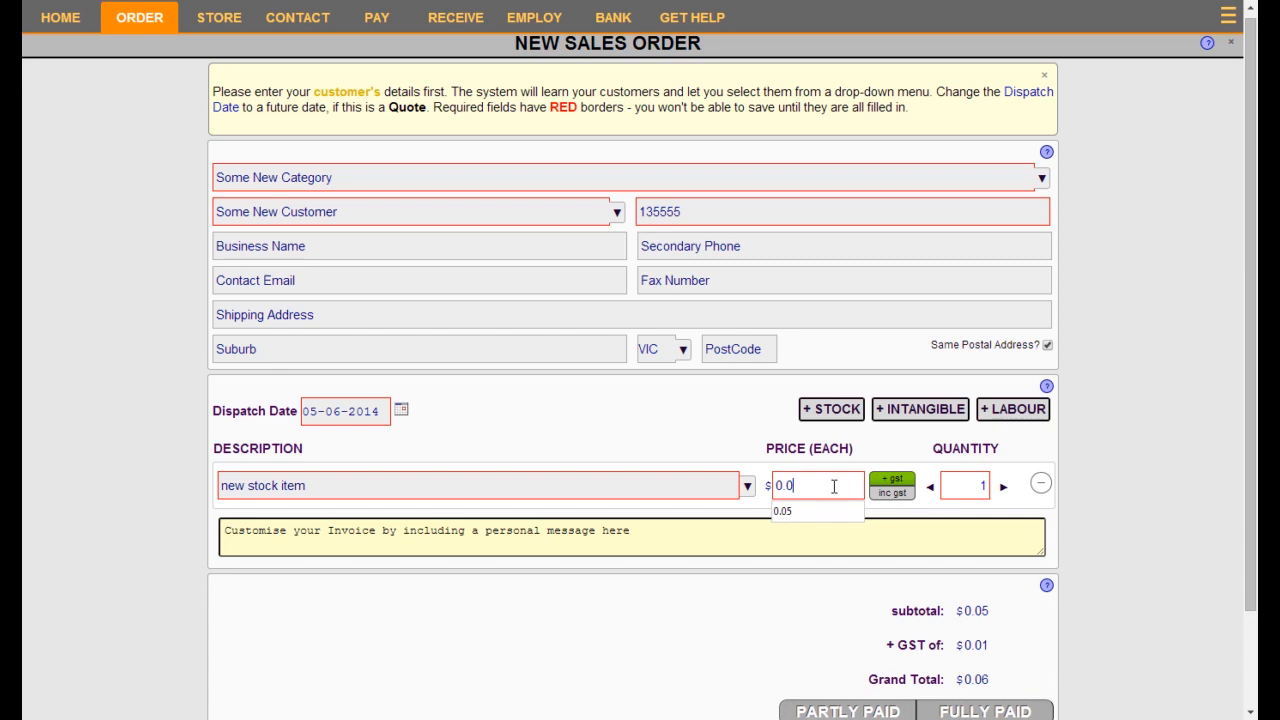
text(50)
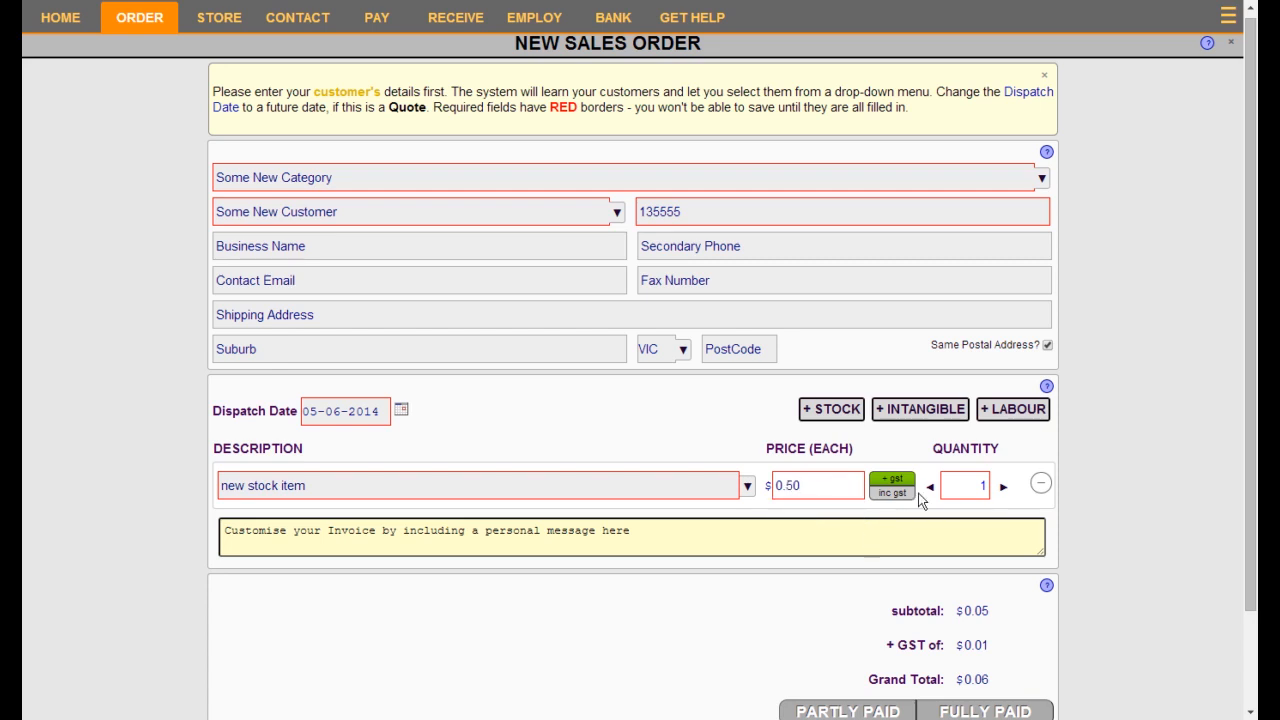
click(892, 492)
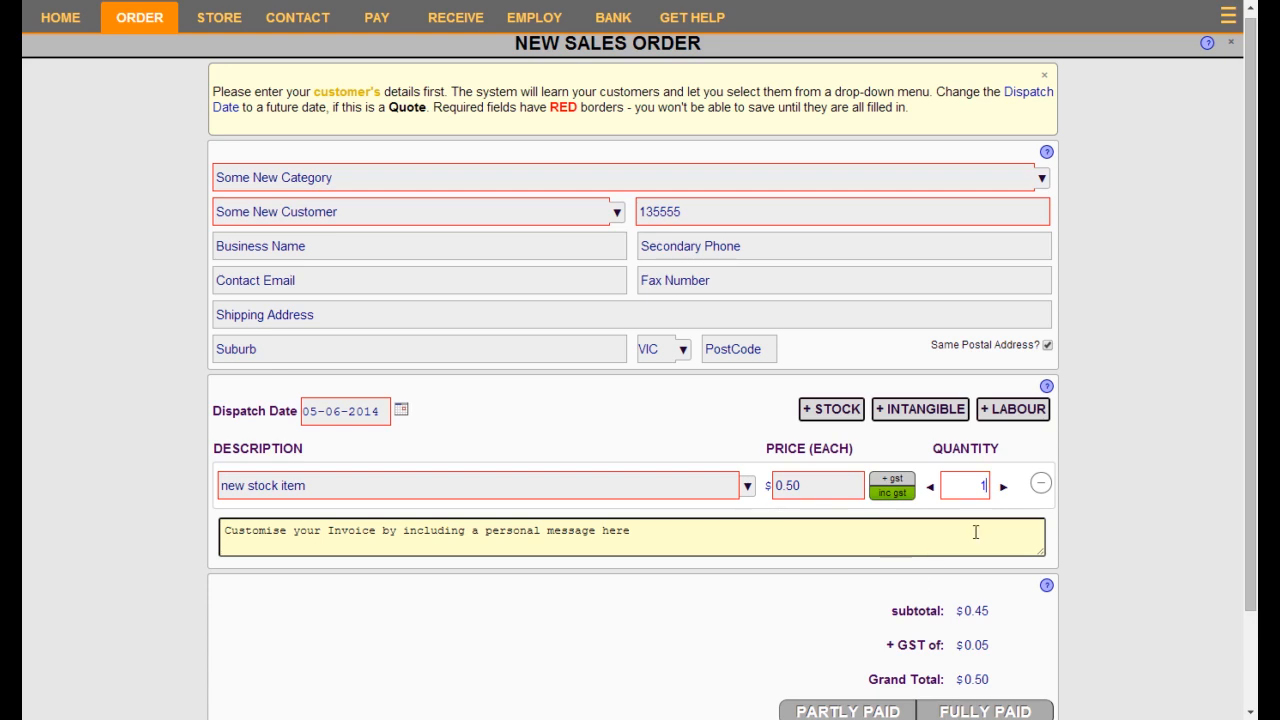
text(00)
click(1003, 489)
scroll(1115, 664, down, 2)
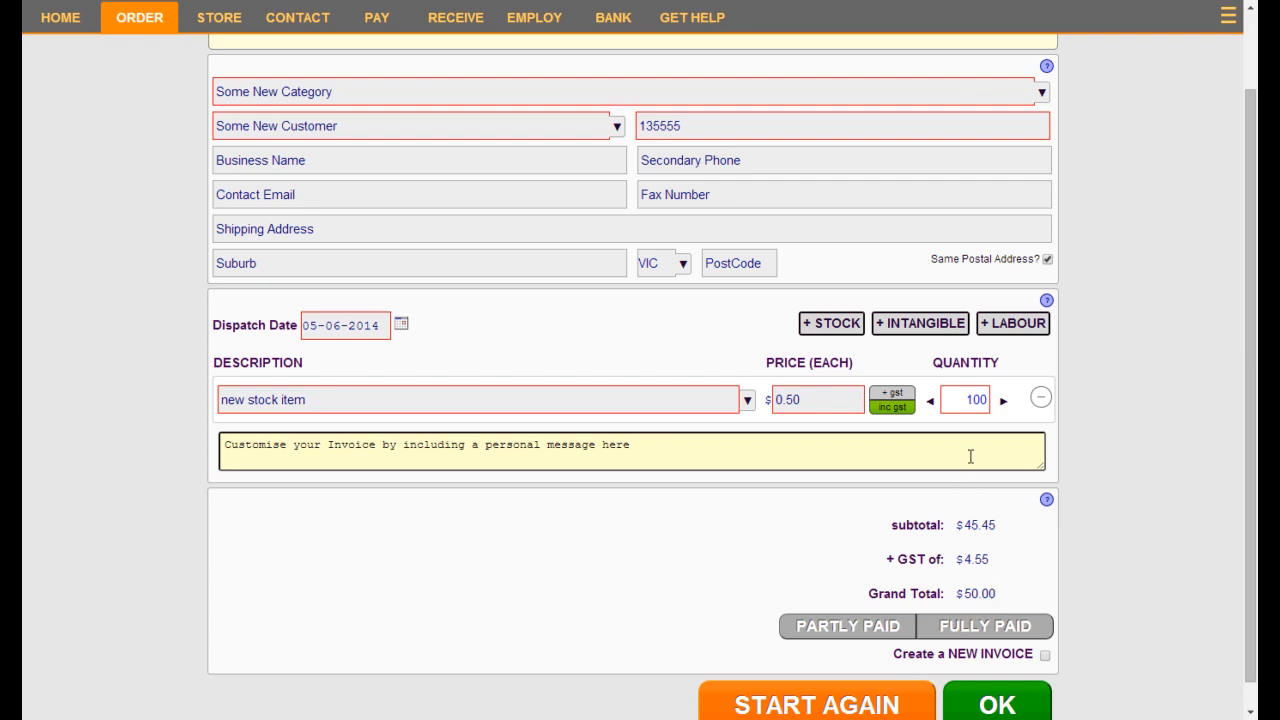
- Add two intangible lines to the order, Extended Warranty and Surcharge for Delivery
click(918, 325)
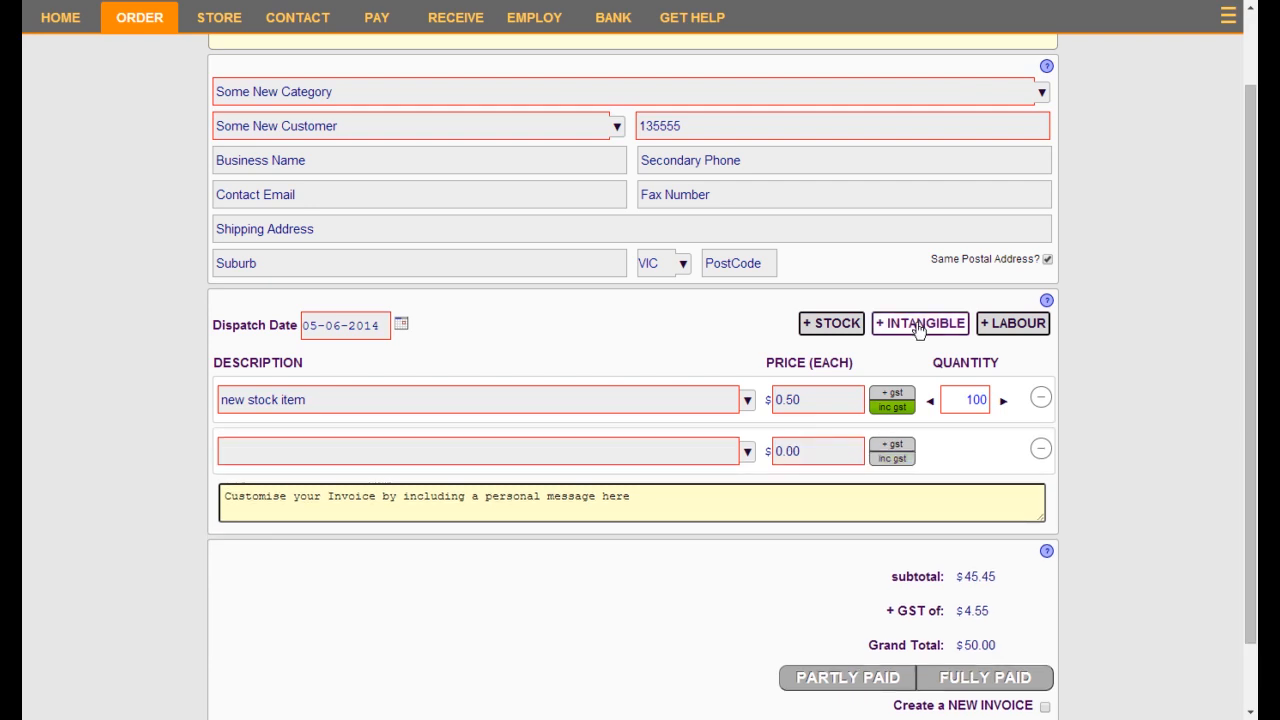
click(747, 452)
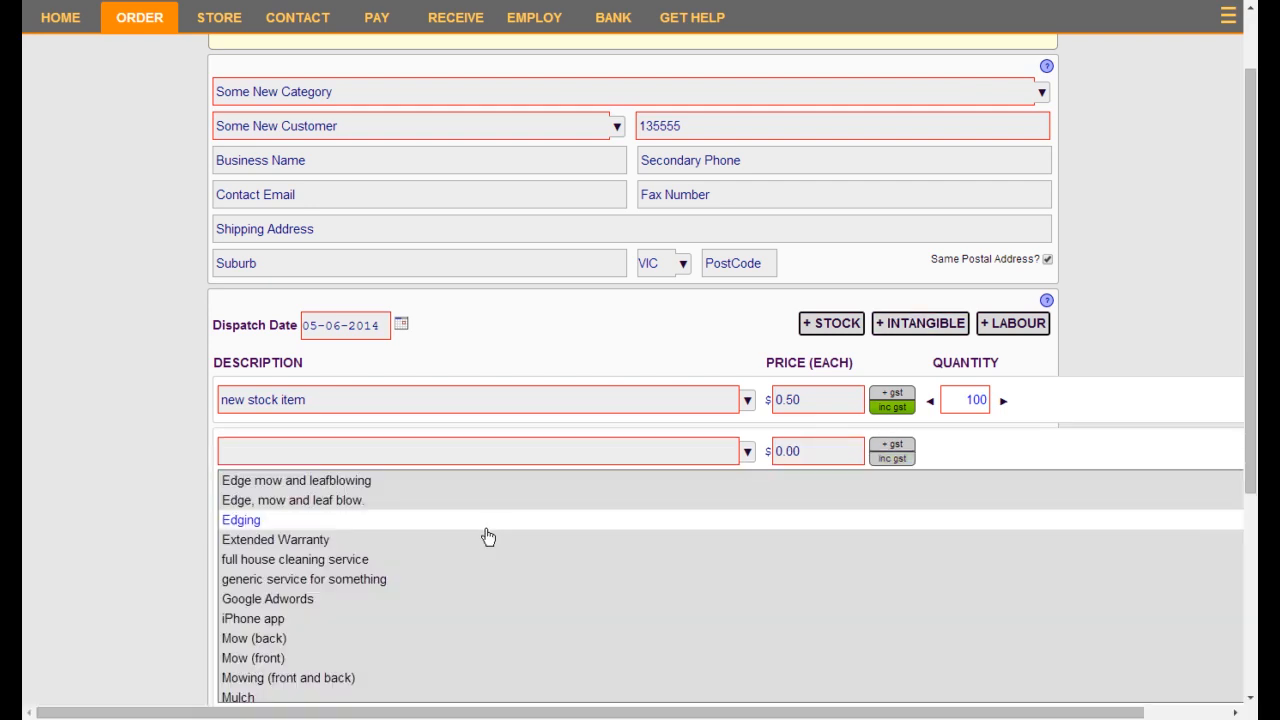
click(286, 541)
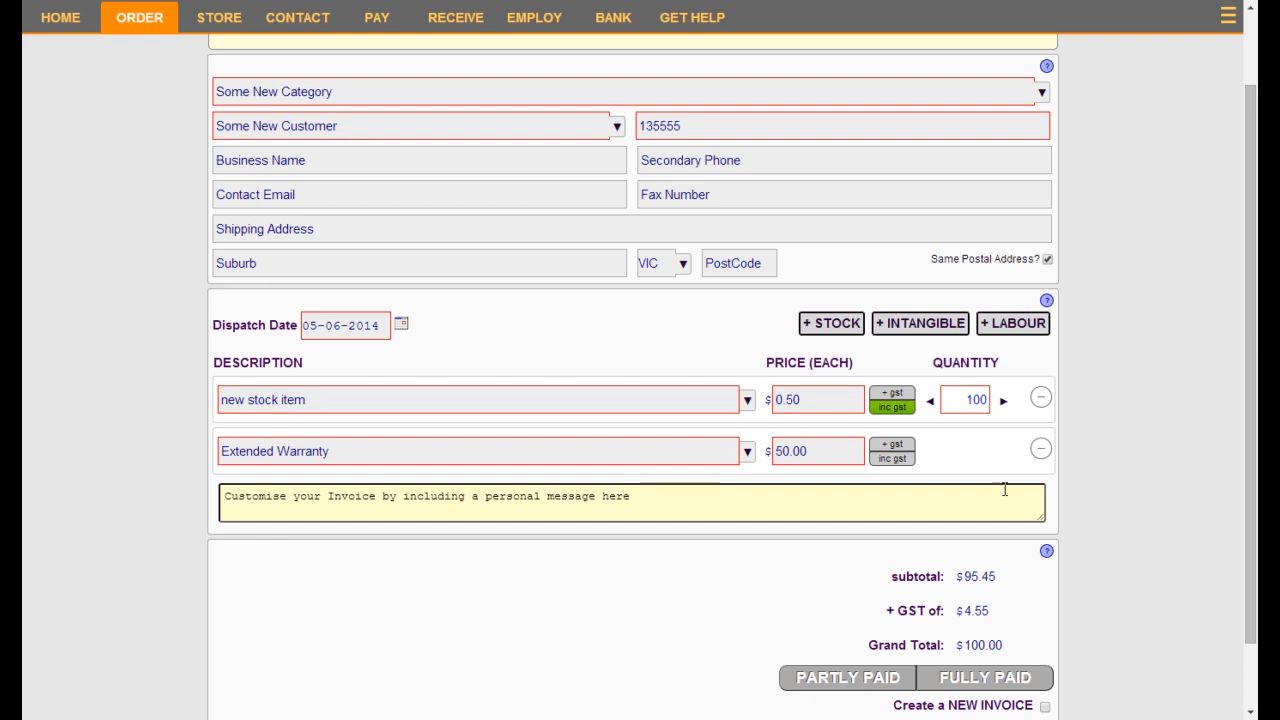
click(907, 336)
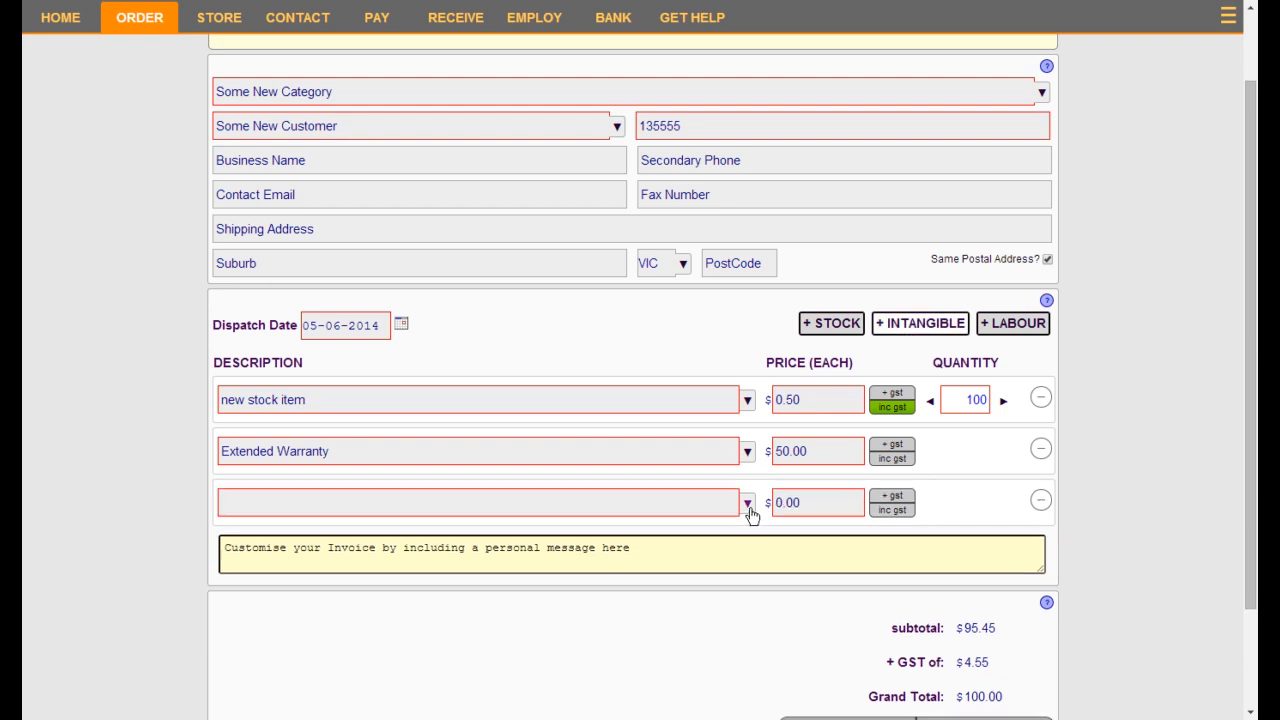
click(750, 510)
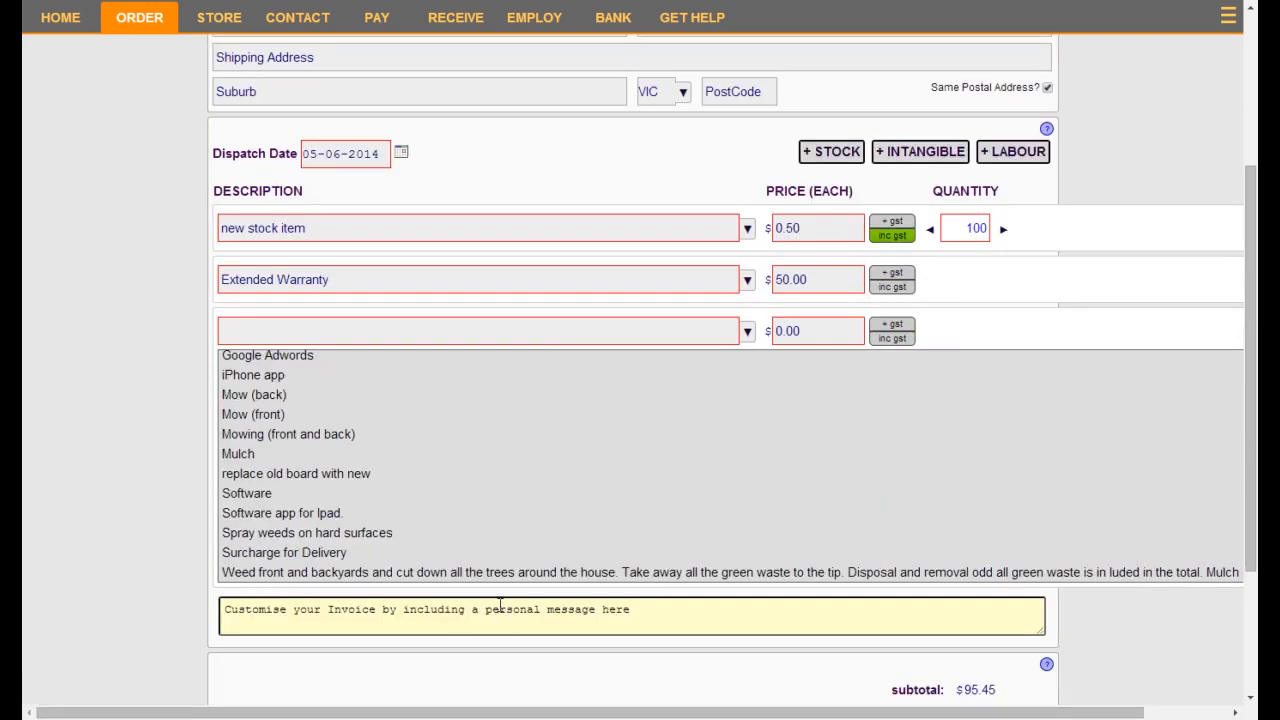
click(332, 556)
- Enter the personal invoice message "includes $3 surcharge for delivery within 5km"
click(503, 385)
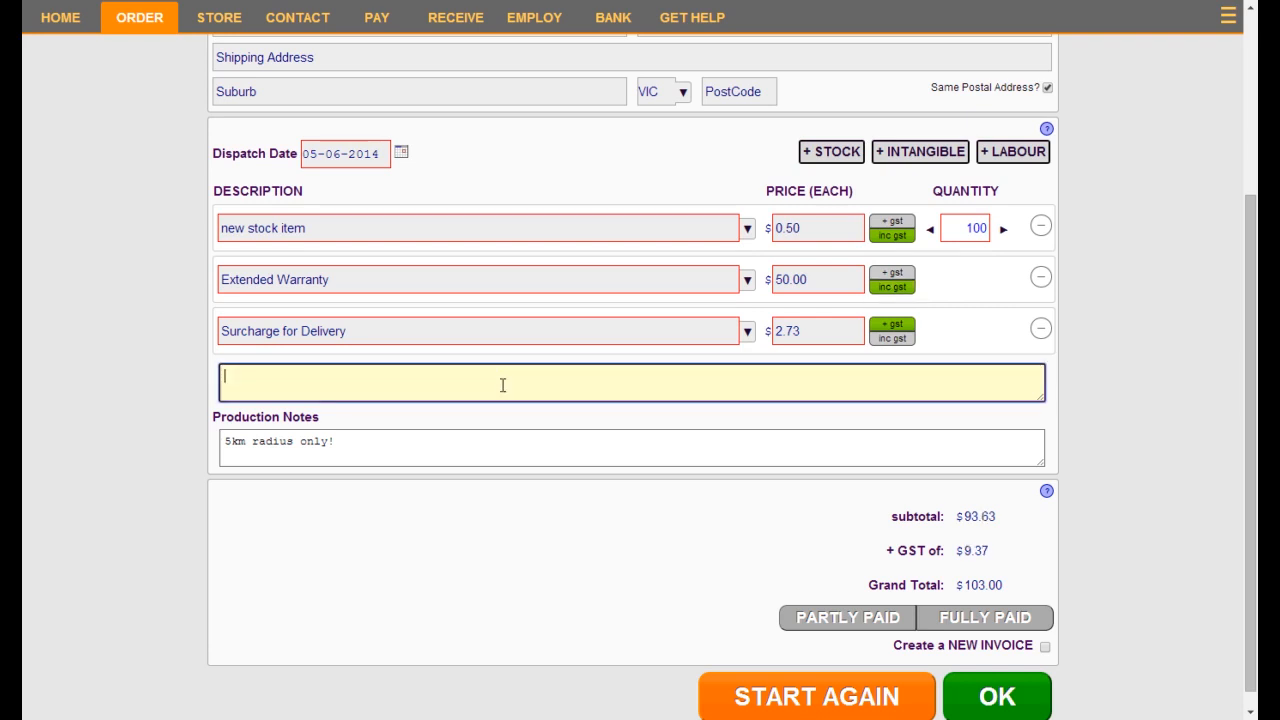
text(includes $3 surcharge for del)
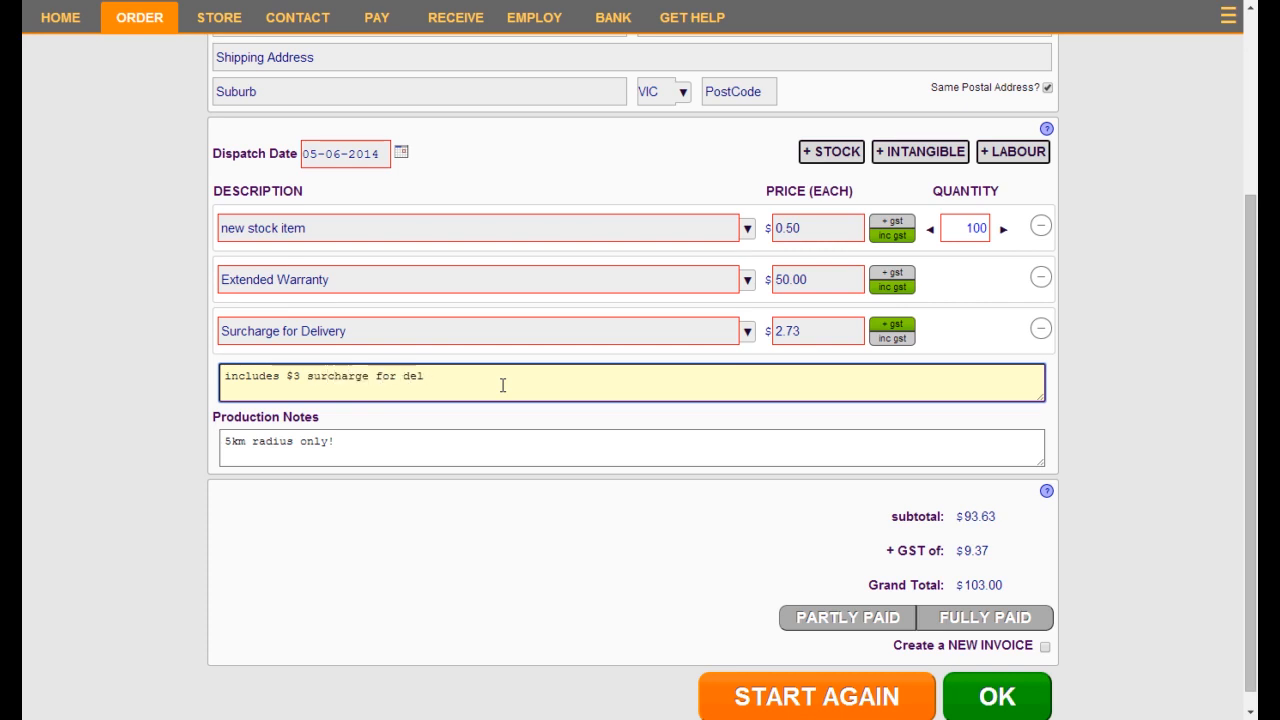
text(ivery)
text(5km)
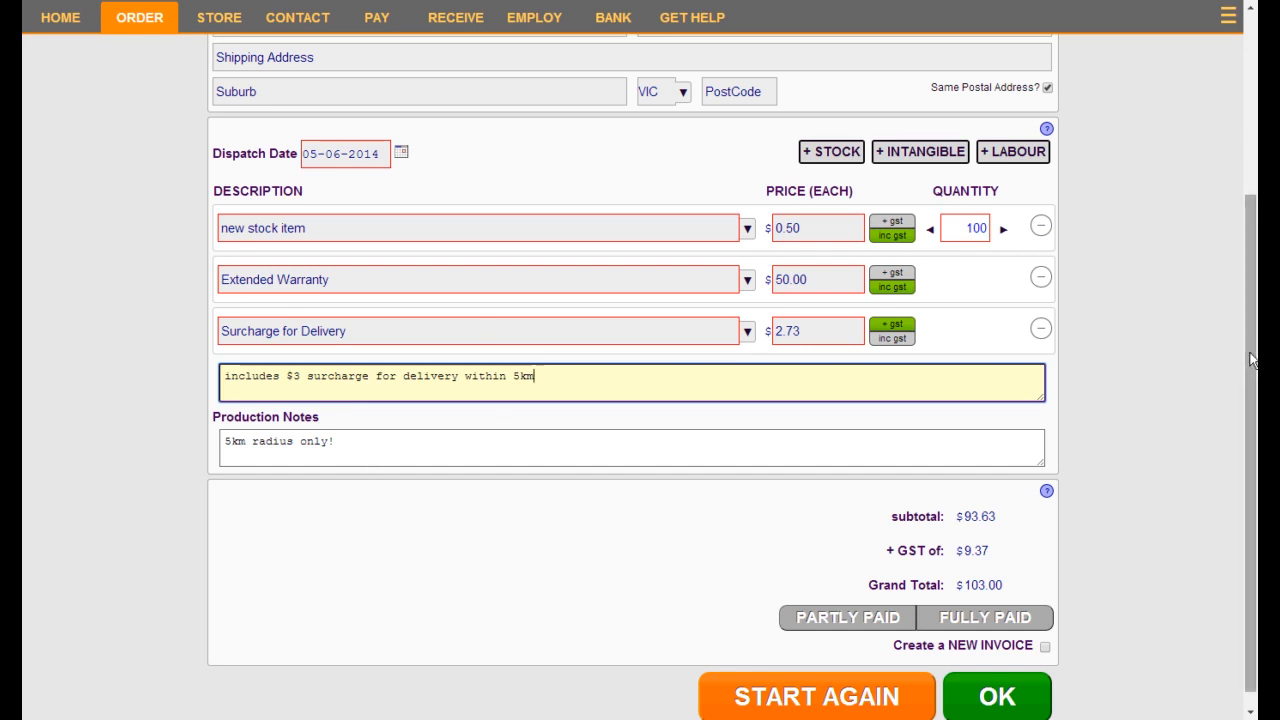
drag(1247, 394, 1243, 408)
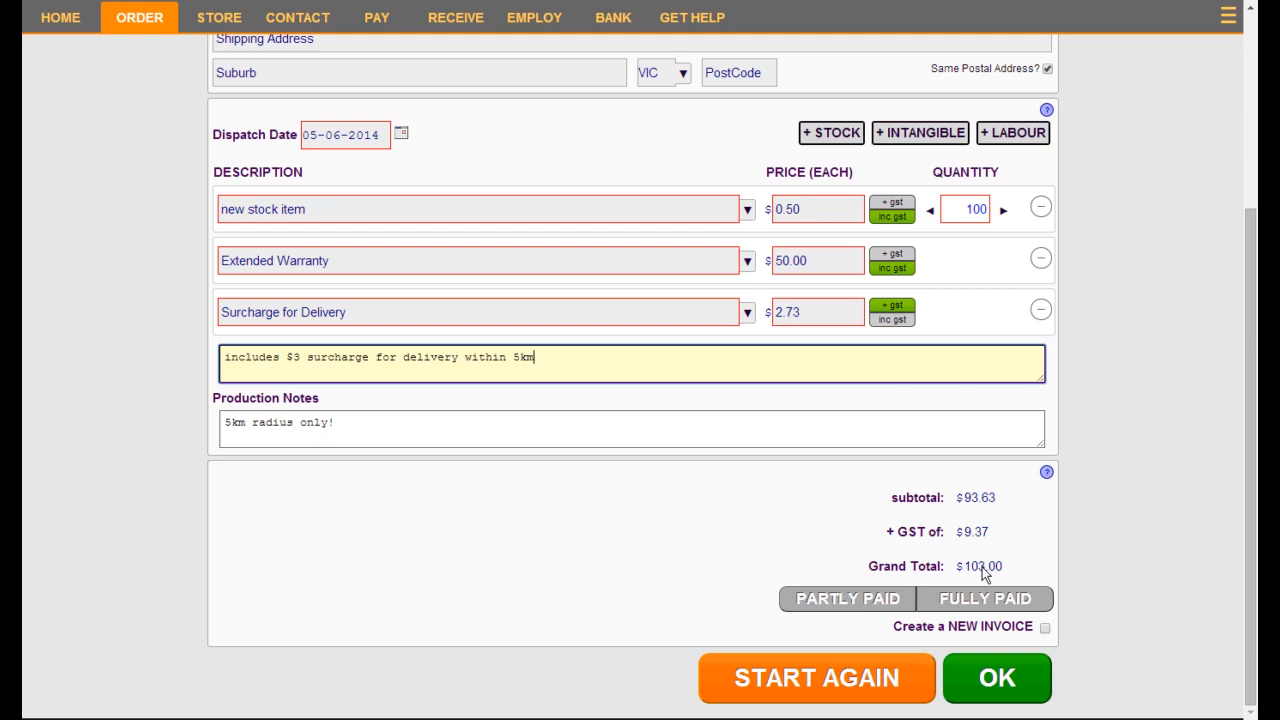
click(984, 599)
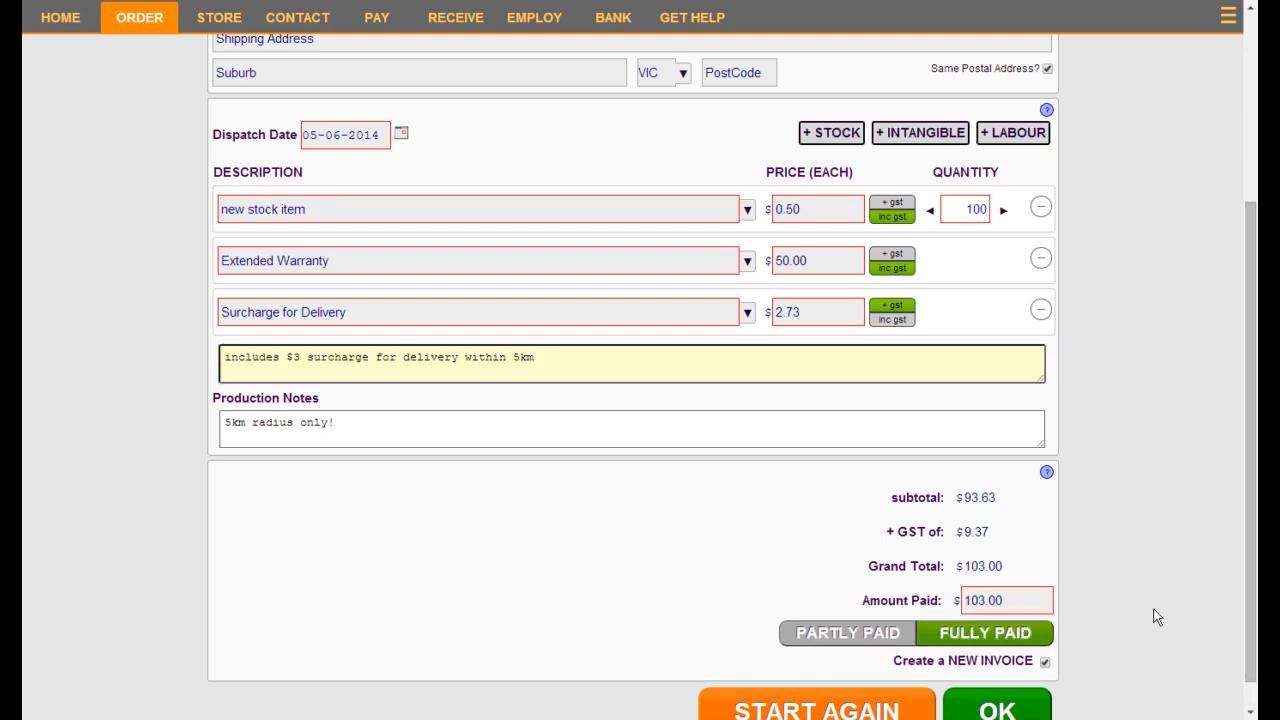
click(818, 633)
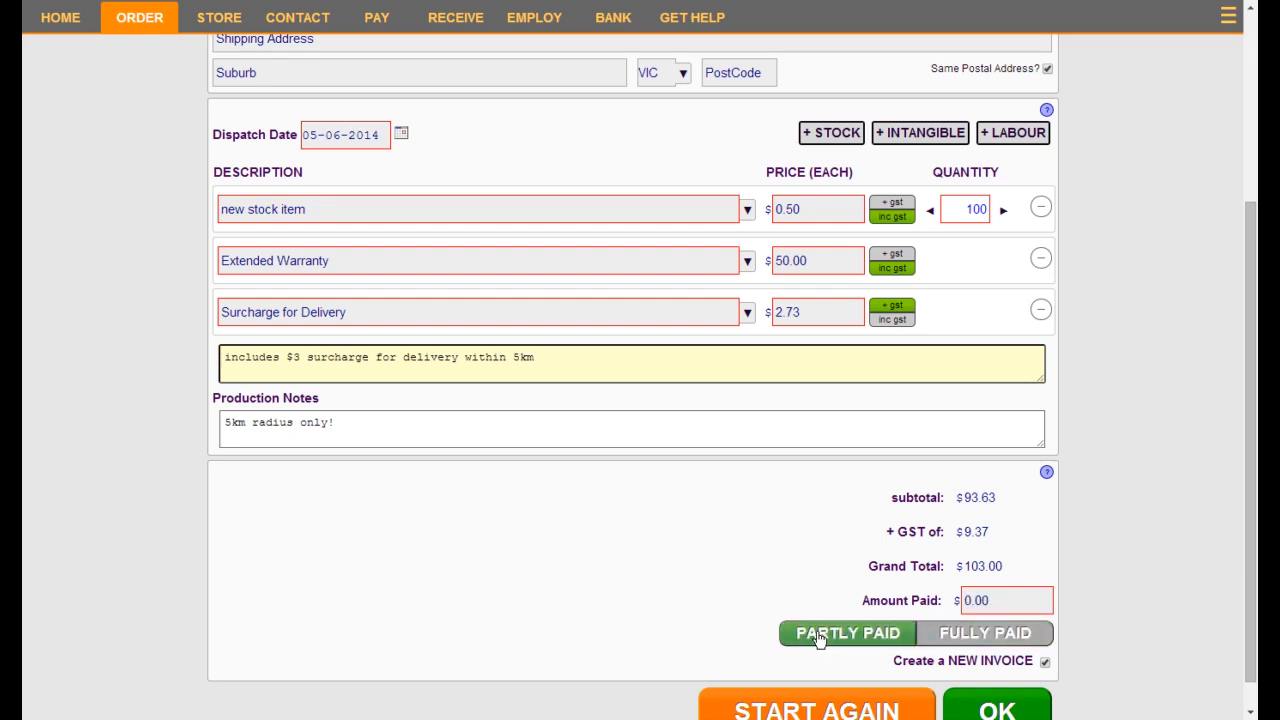
click(850, 640)
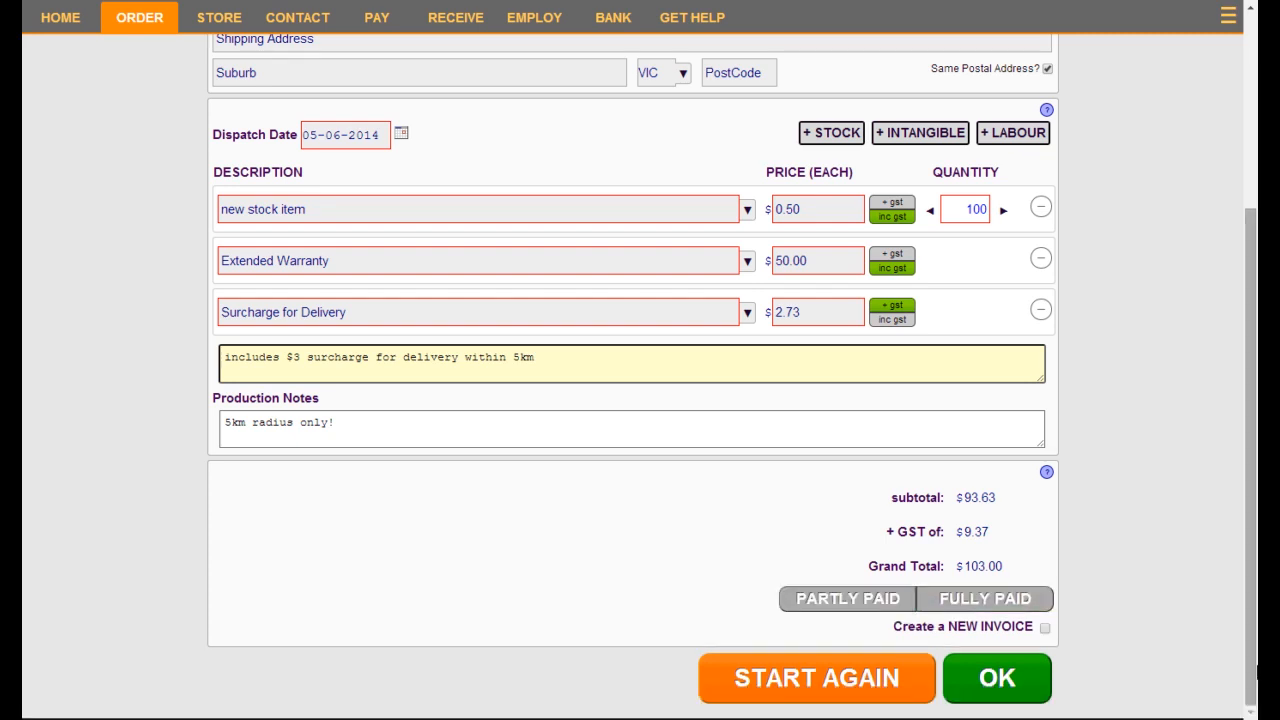
- Request a new invoice for the unpaid order, submit the order and dismiss the confirmation notice
click(1045, 628)
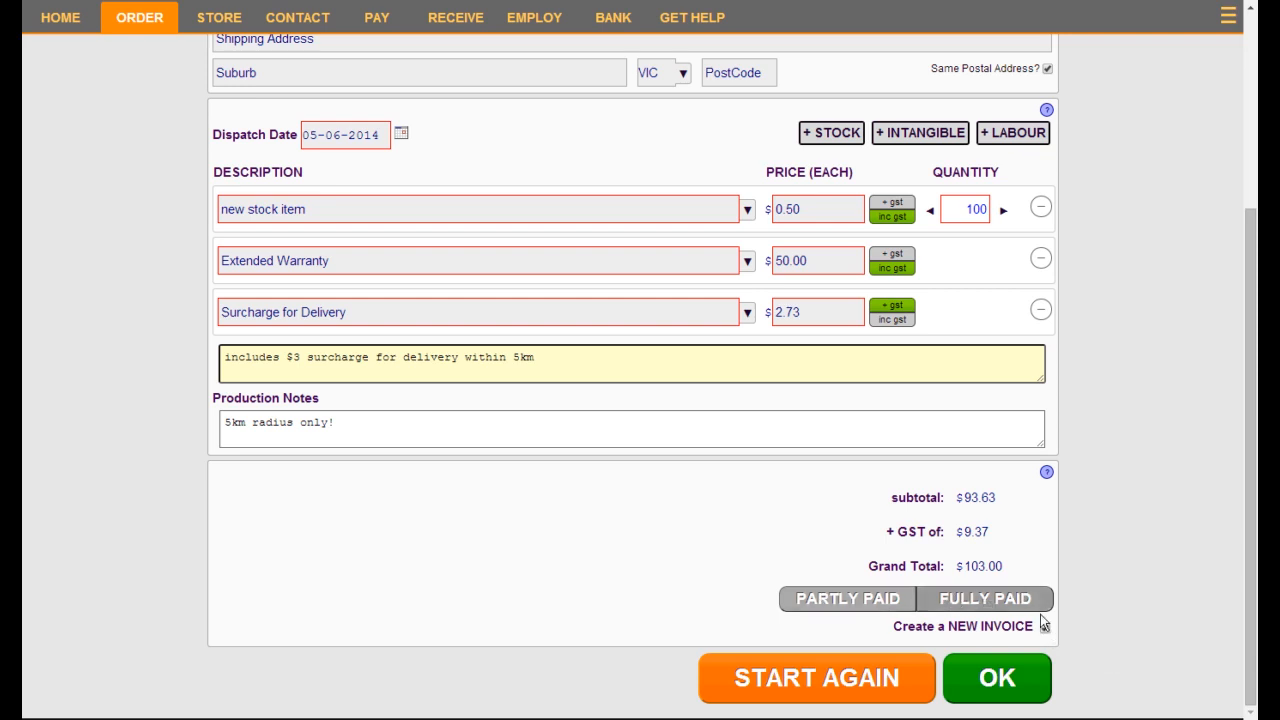
click(997, 680)
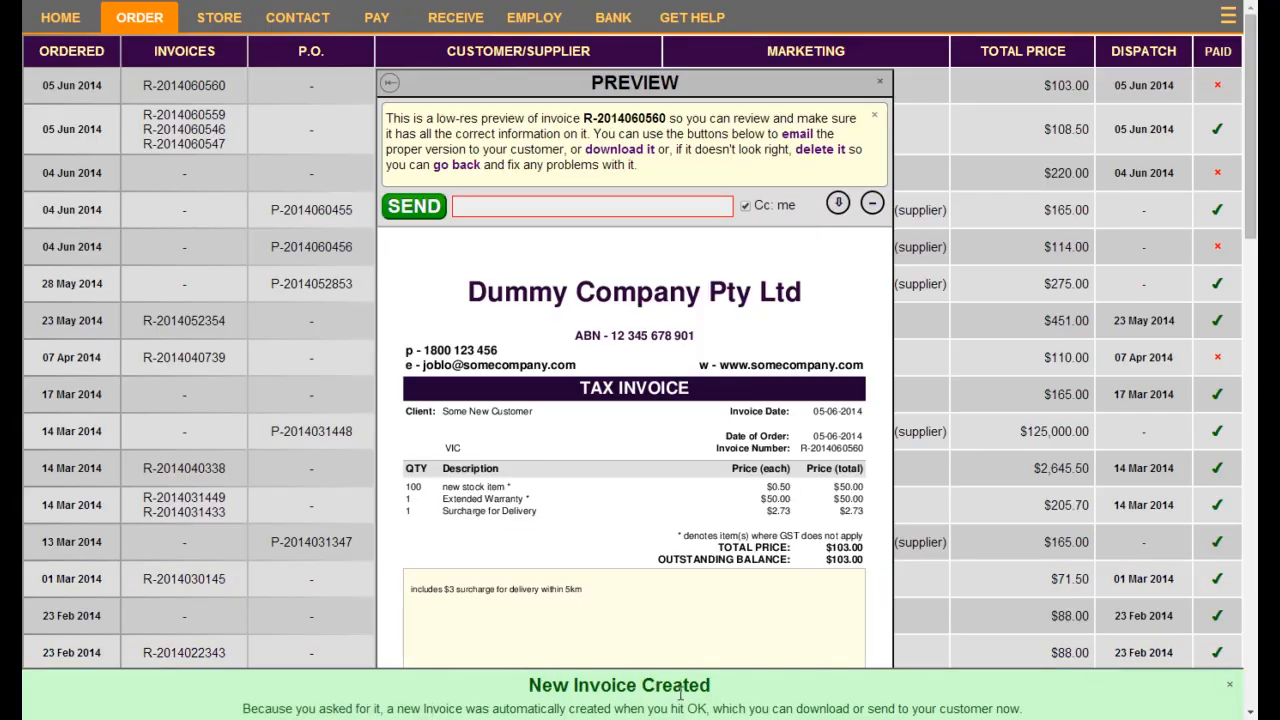
click(1229, 685)
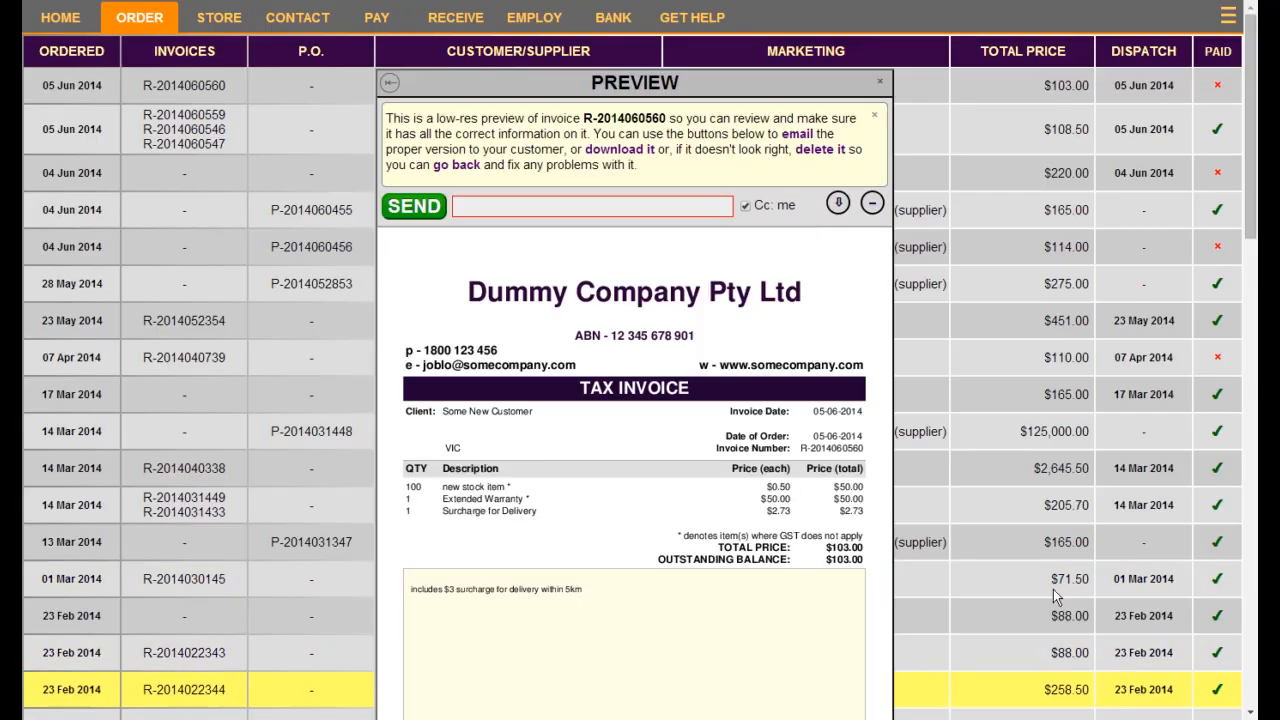
- Review the invoice preview down to its payment details, and view the downloadable full-quality version
scroll(955, 620, down, 5)
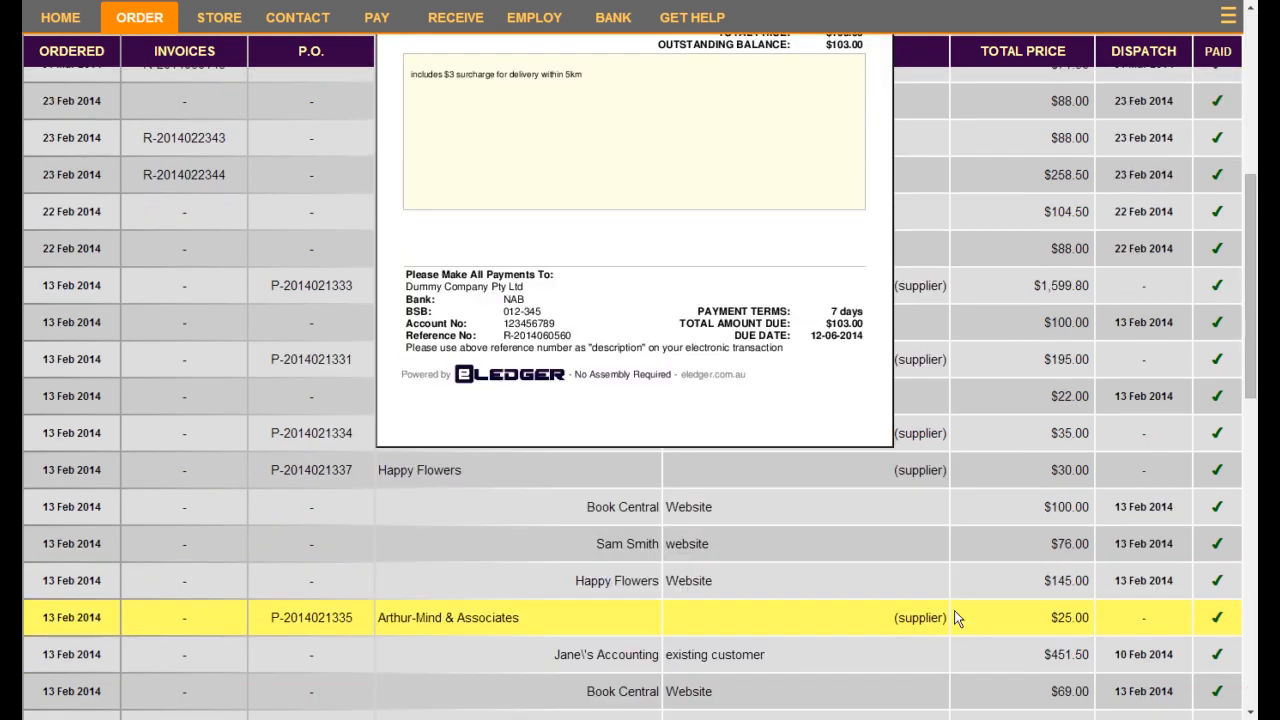
scroll(955, 620, down, 1)
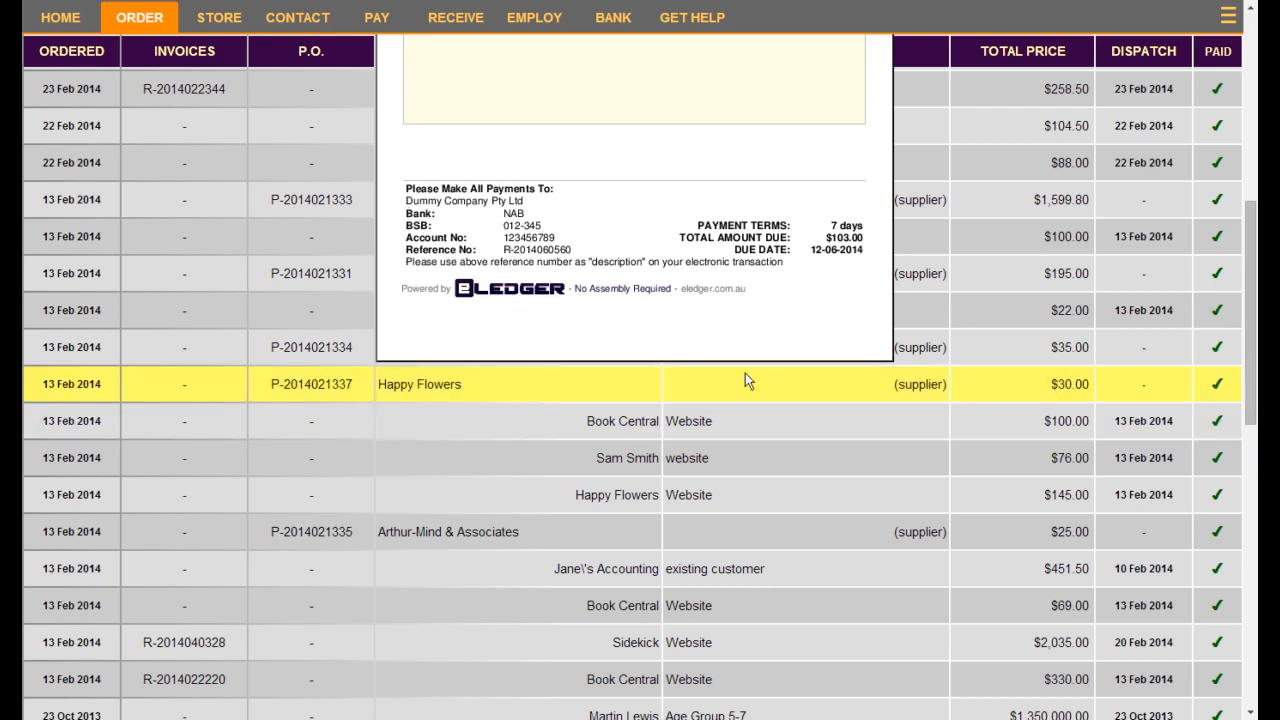
scroll(745, 380, up, 6)
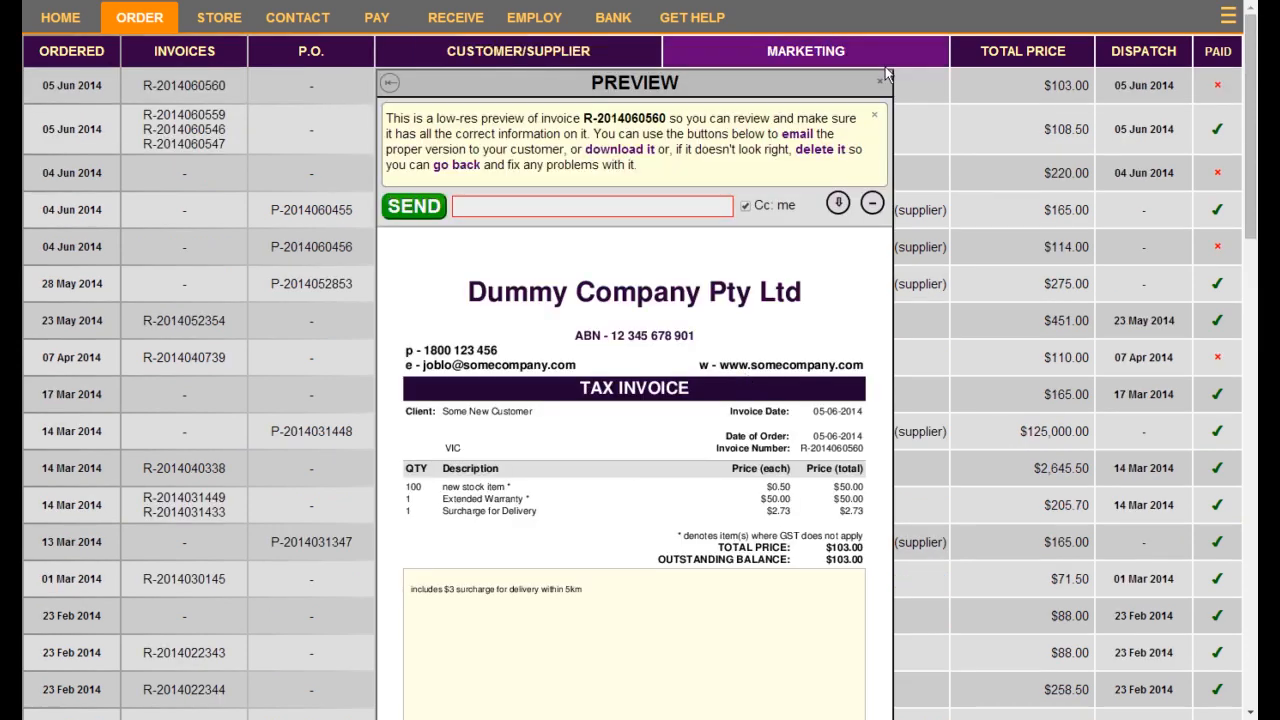
click(838, 204)
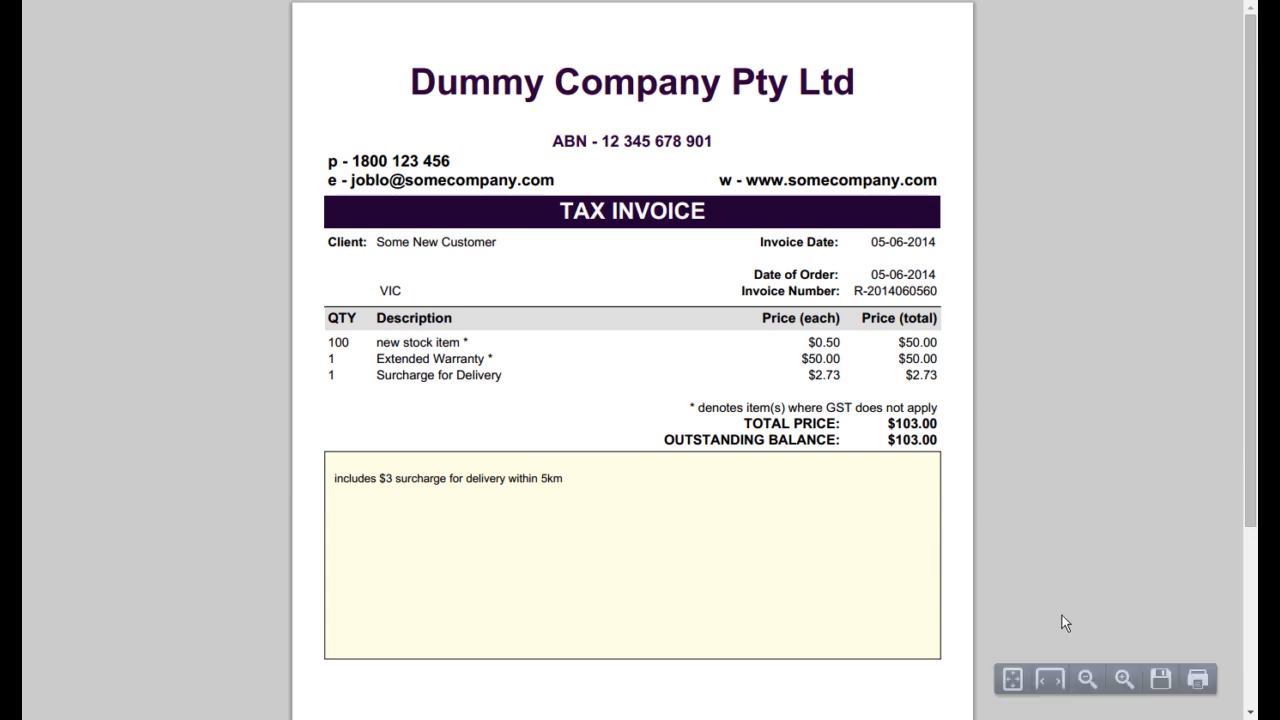
key(ctrl+w)
- Fill in the recipient's e-mail address for sending the invoice
click(510, 202)
text(bla@bla.bla)
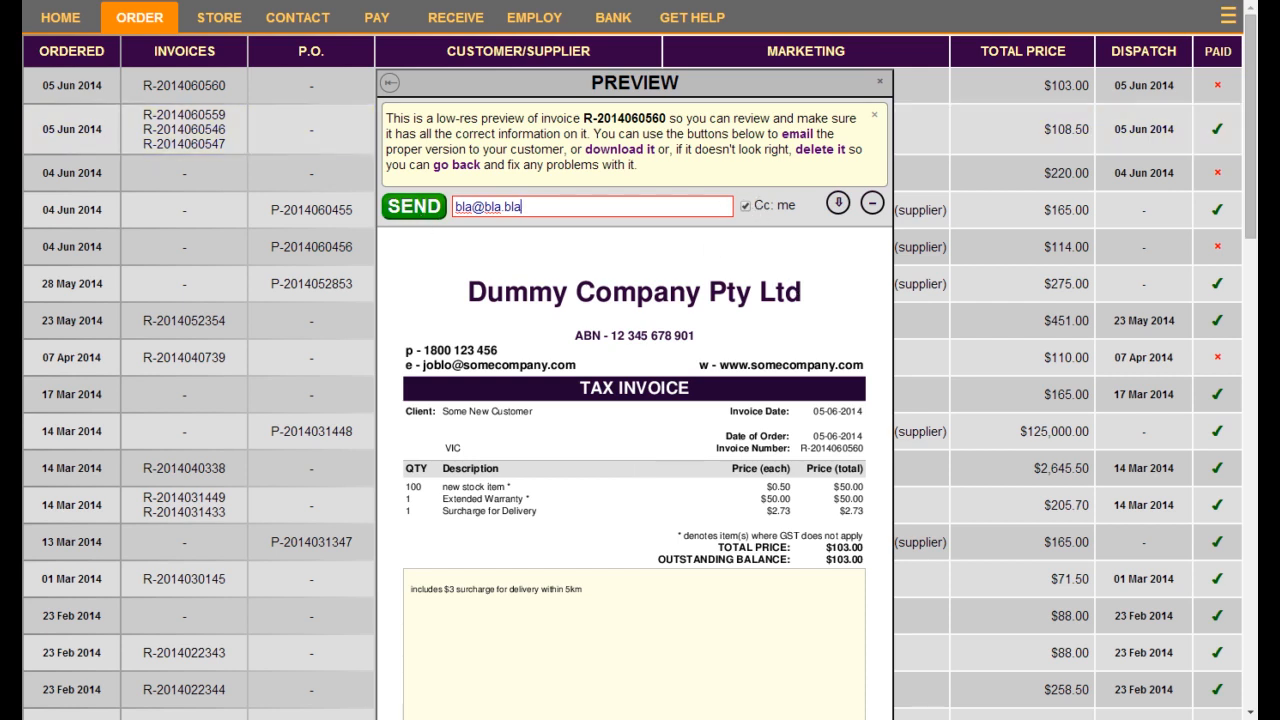
- Go back from the preview to the sales quote, reopen its existing invoice and delete it
click(390, 84)
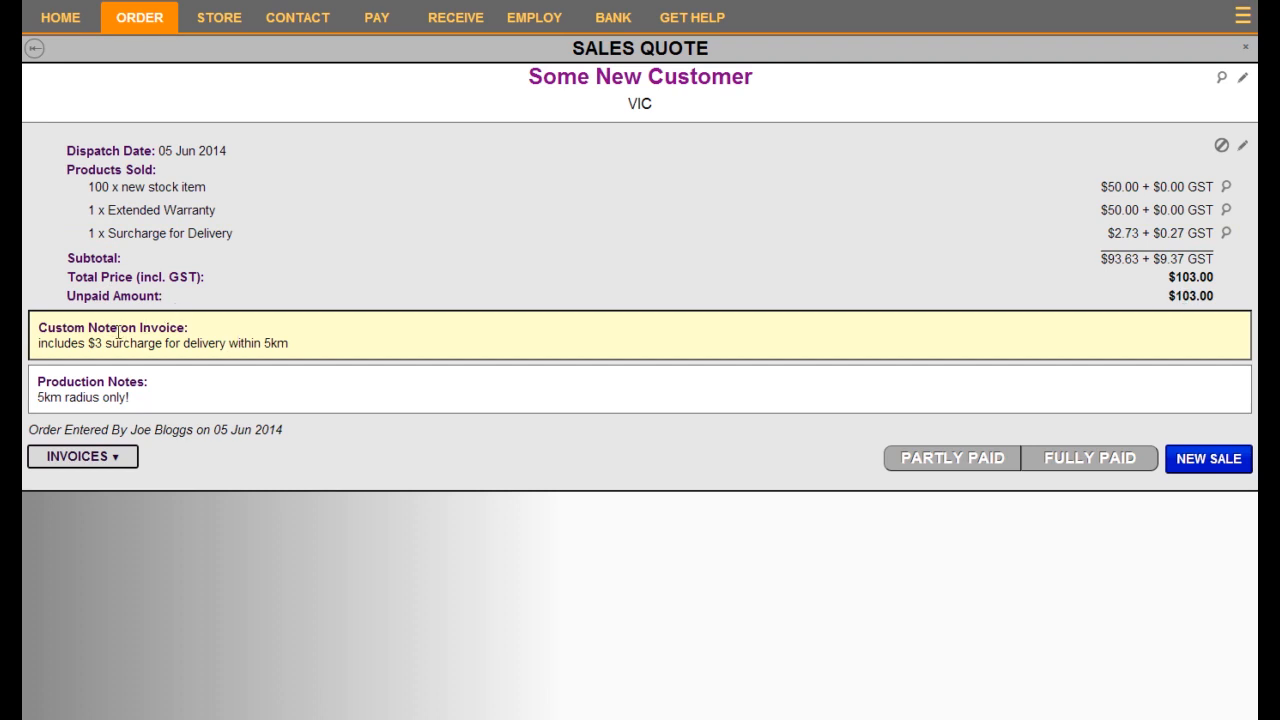
click(115, 458)
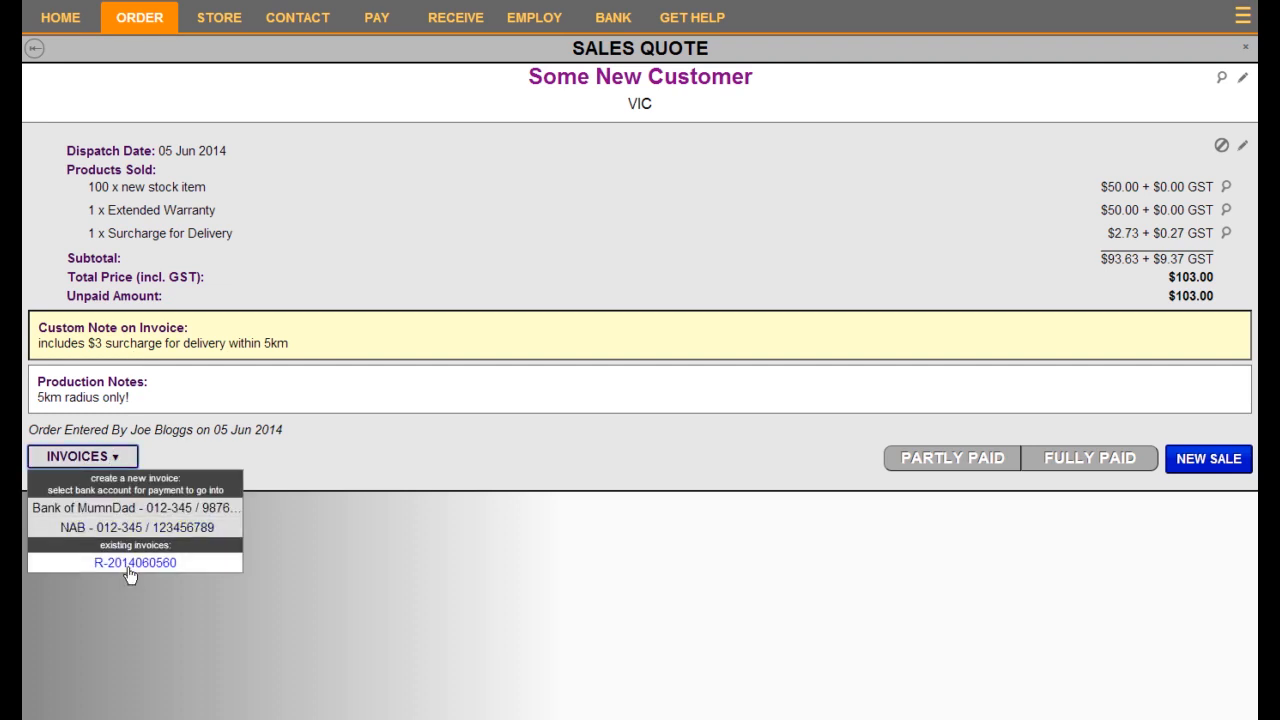
click(115, 460)
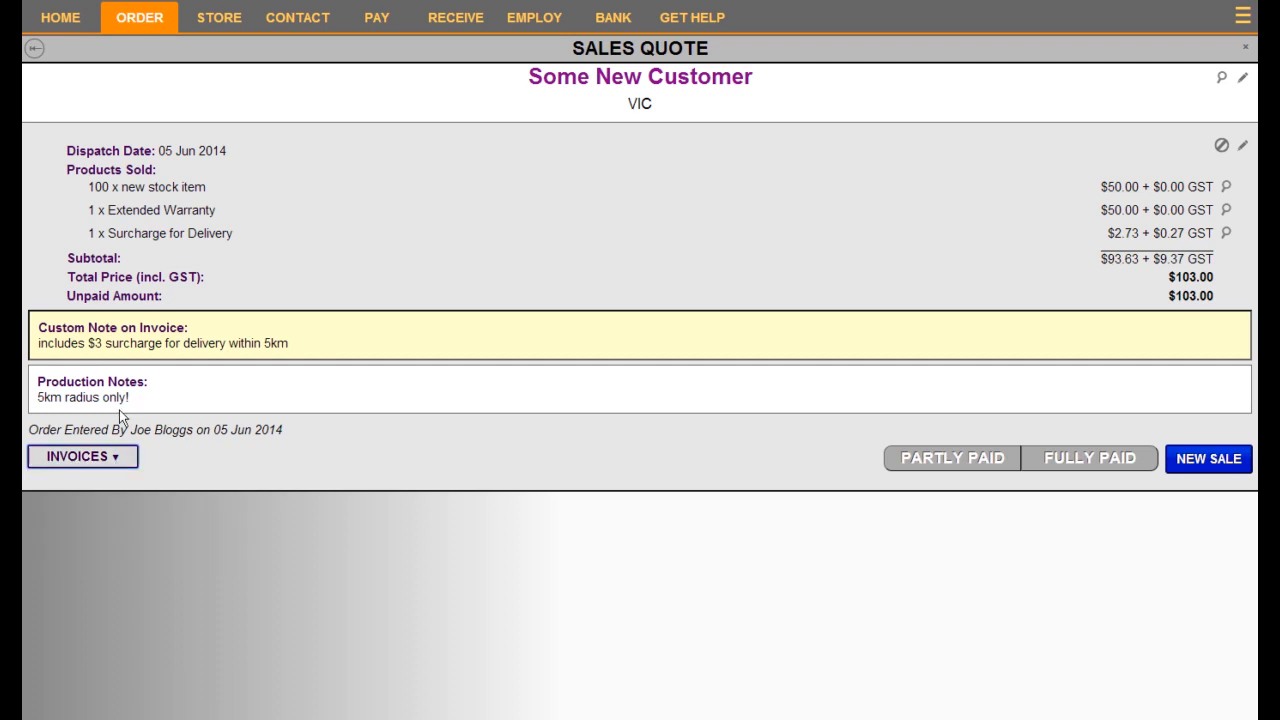
click(118, 459)
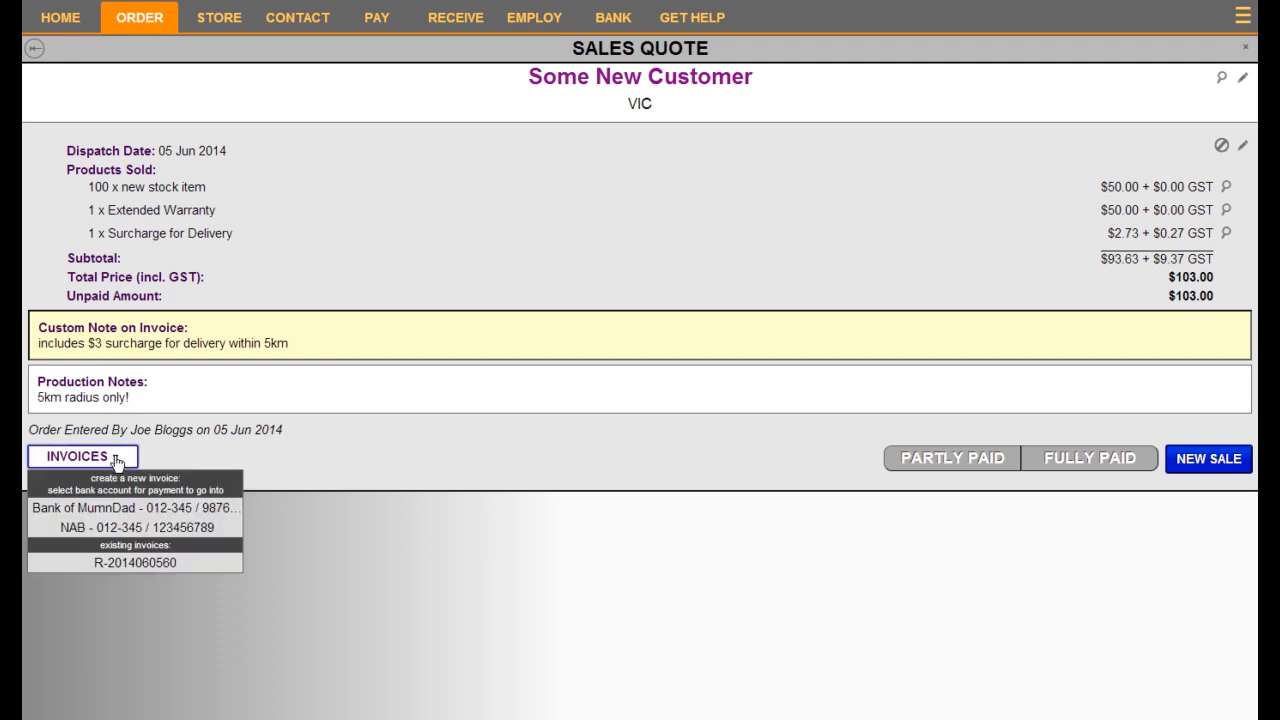
click(145, 563)
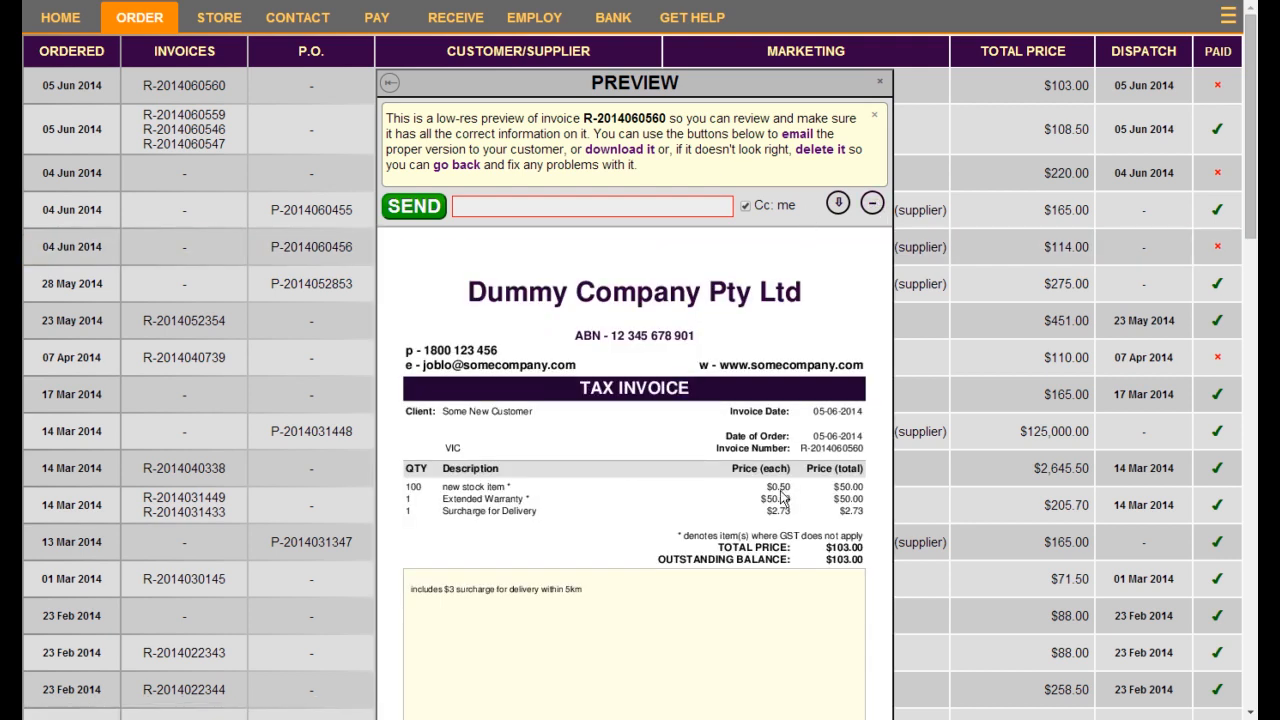
scroll(780, 490, down, 5)
scroll(608, 447, up, 5)
click(871, 203)
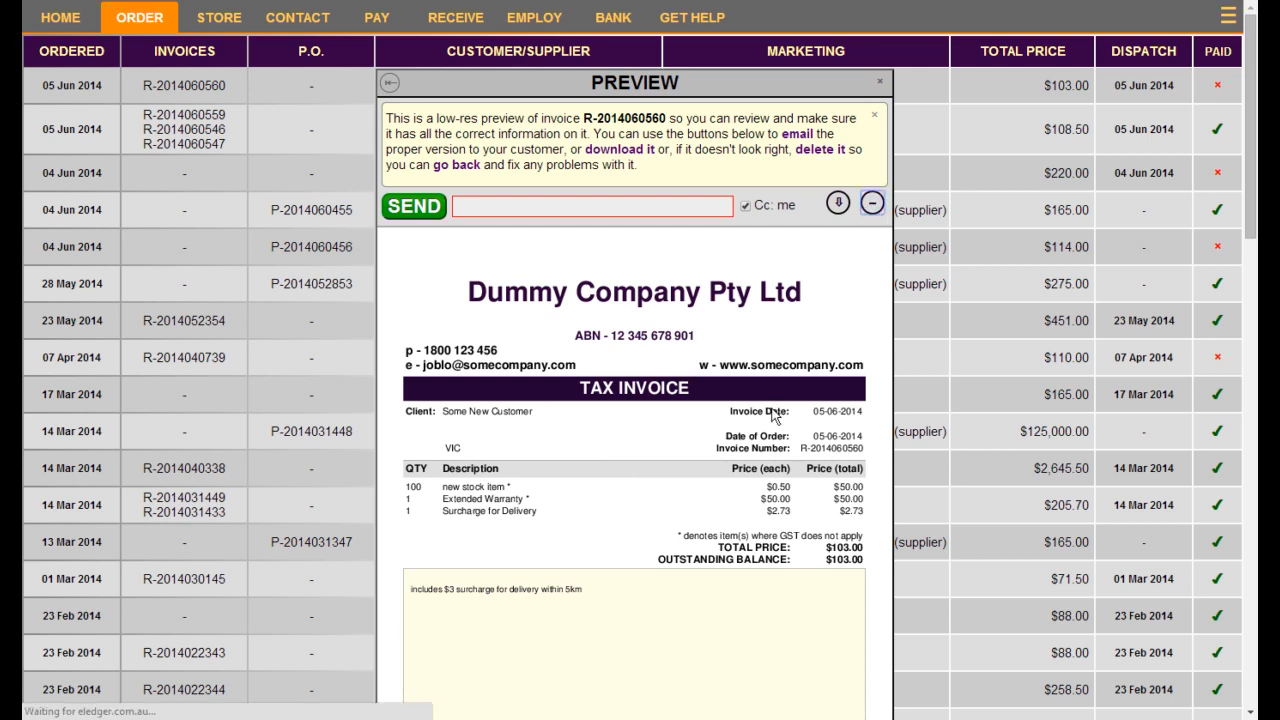
- Create a new invoice with payment going into the Bank of MumnDad account, and check its payment details
click(116, 456)
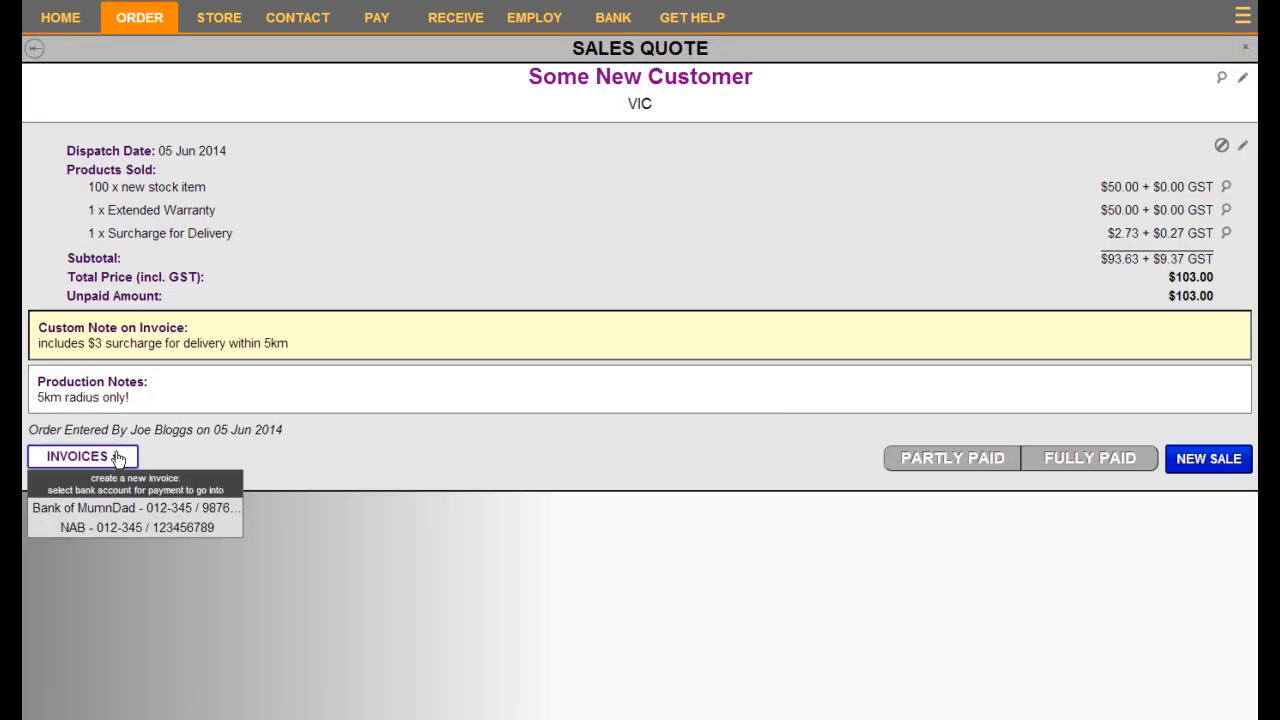
click(116, 510)
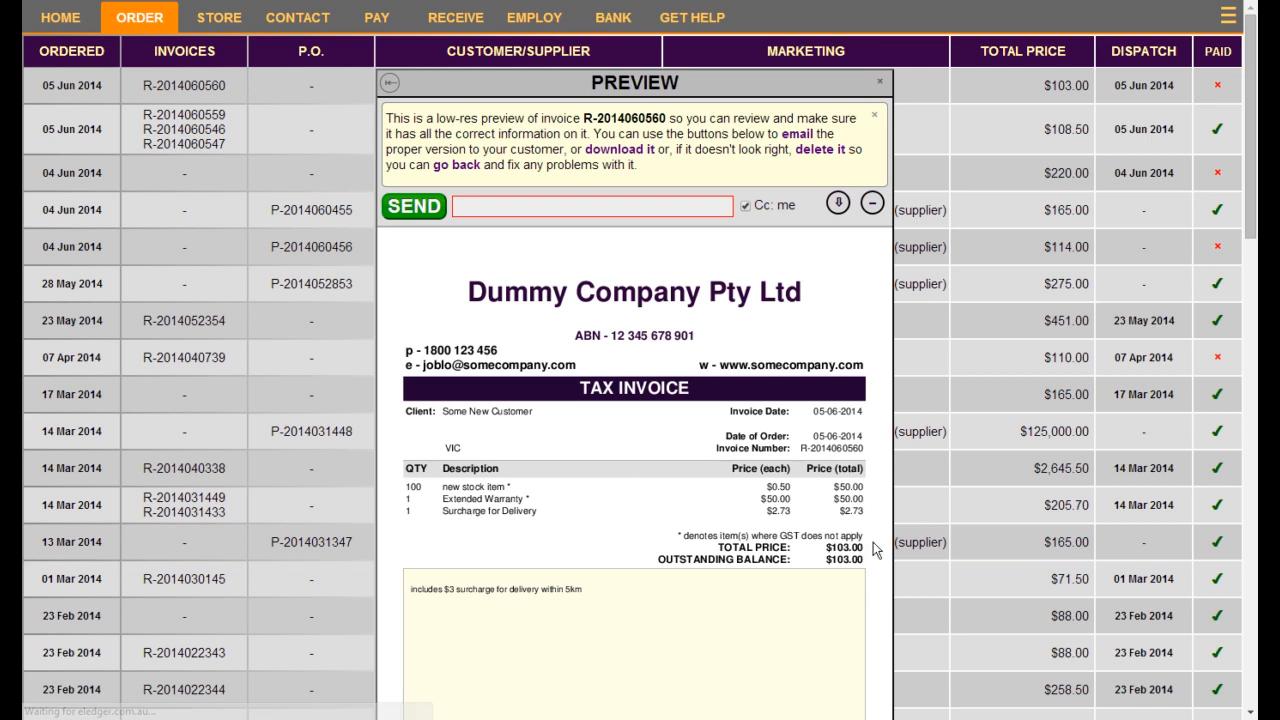
scroll(745, 498, down, 3)
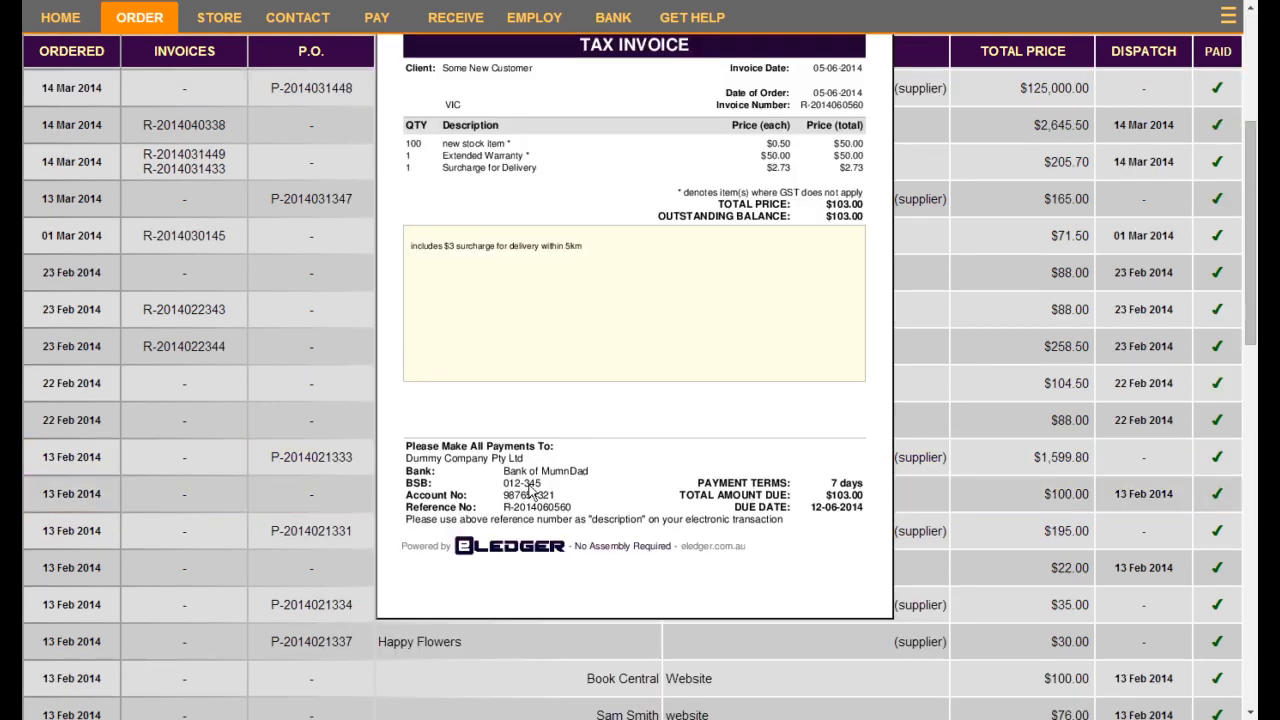
scroll(1085, 545, up, 3)
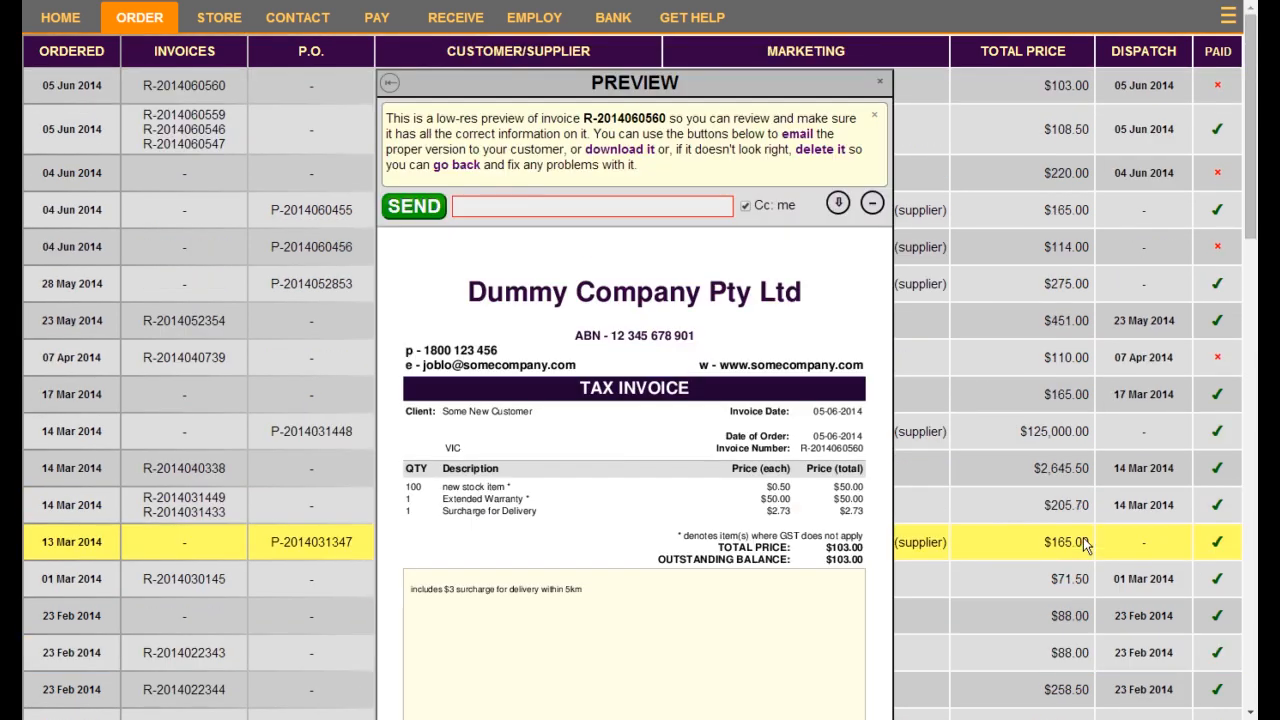
- Return to the sales quote and record a partial payment of $10 with a new invoice
click(390, 86)
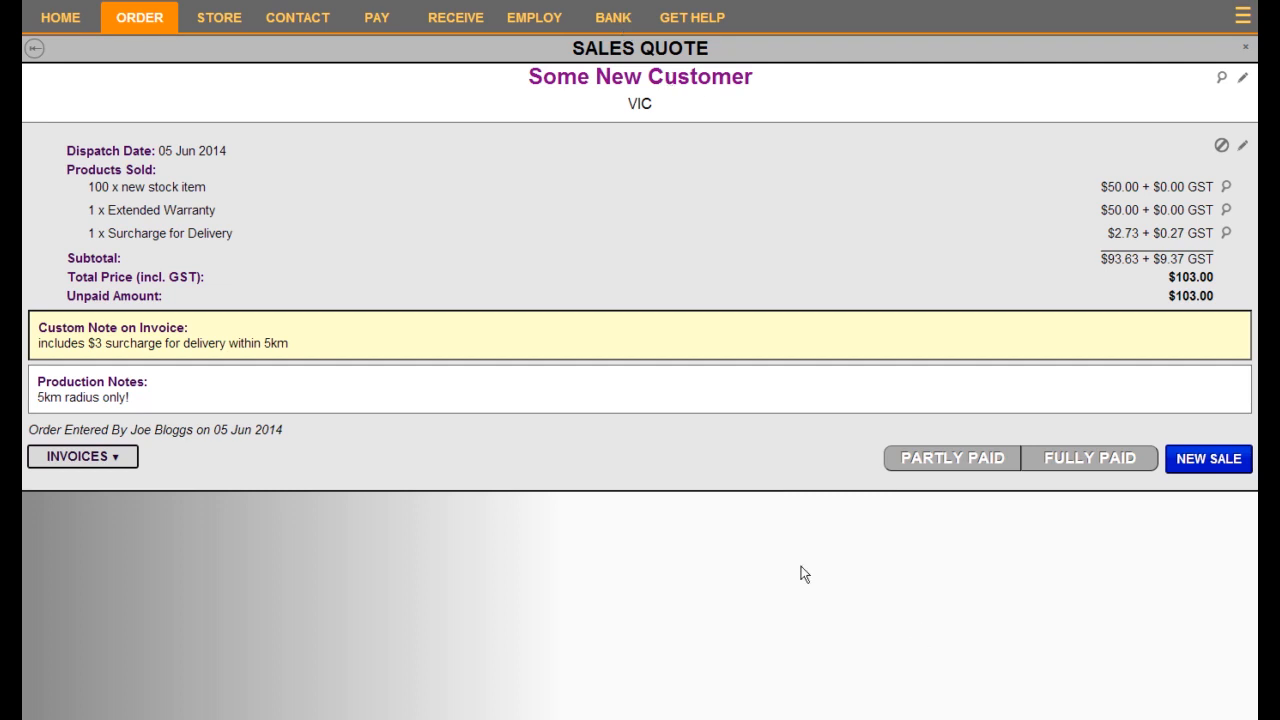
click(935, 466)
click(1011, 569)
text(10)
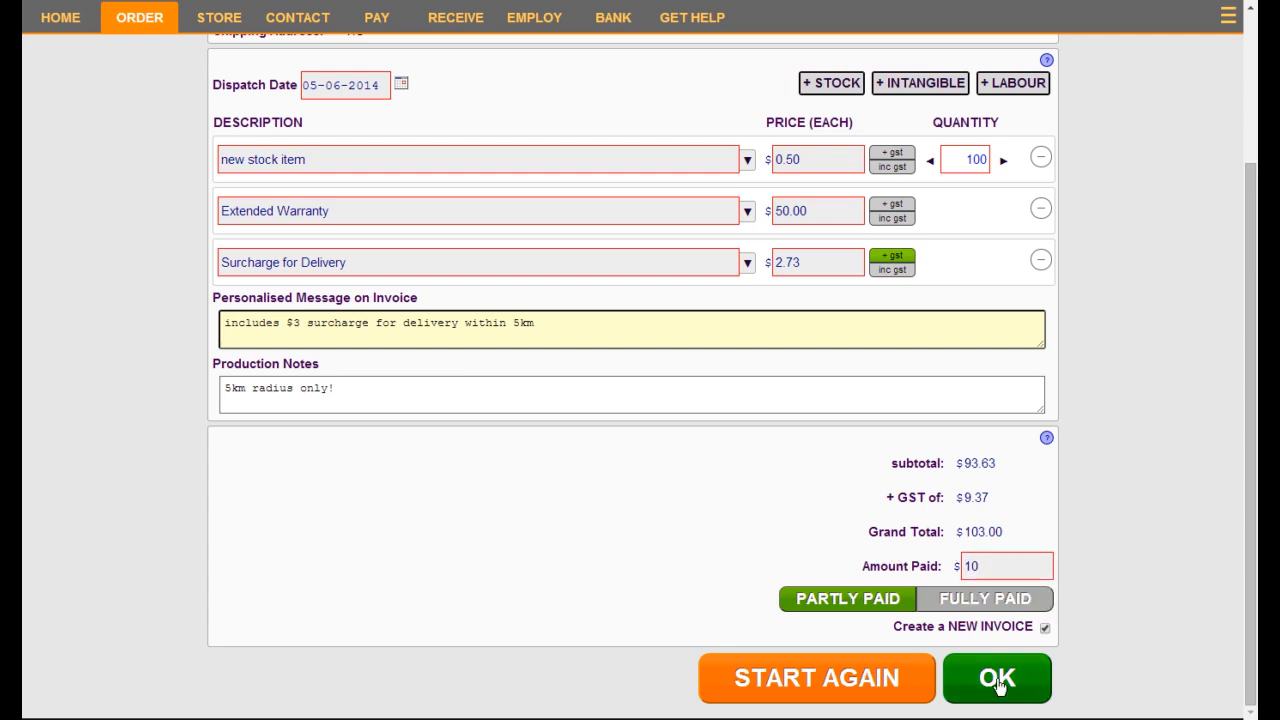
click(997, 679)
click(1230, 686)
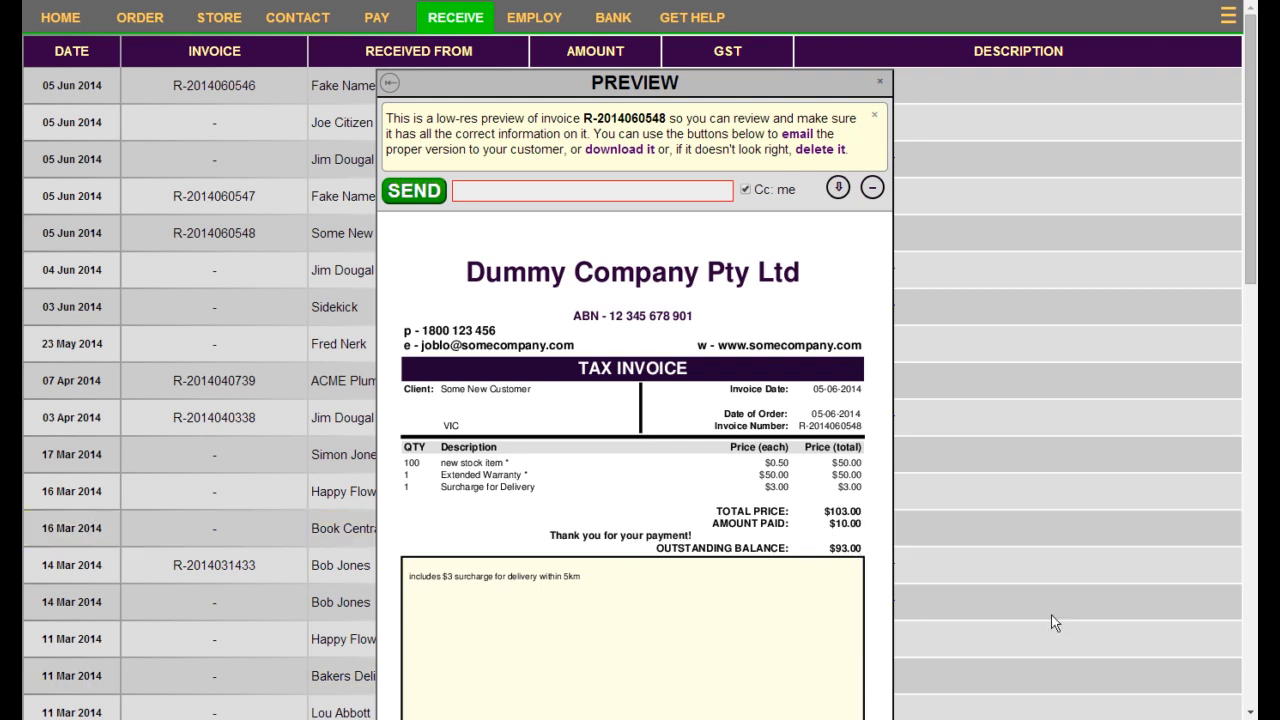
- View the received payment's details, then the related sales order with its lists of invoices and payments
click(640, 568)
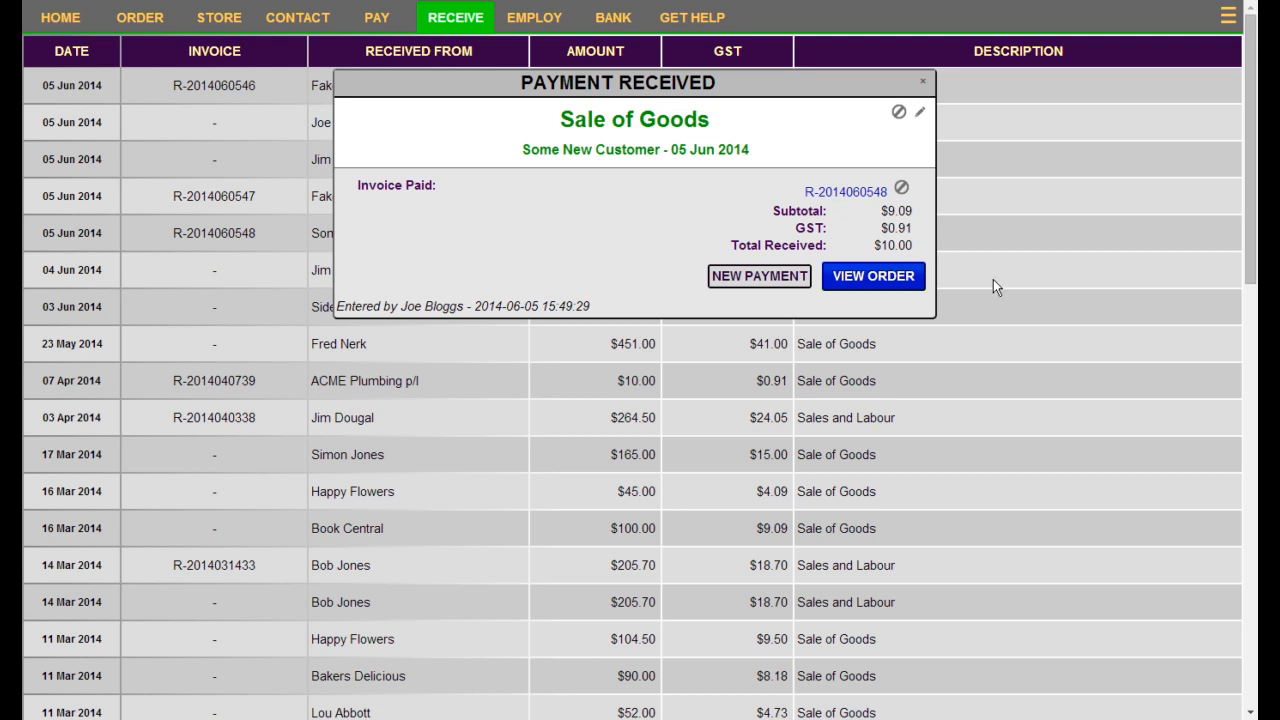
click(893, 282)
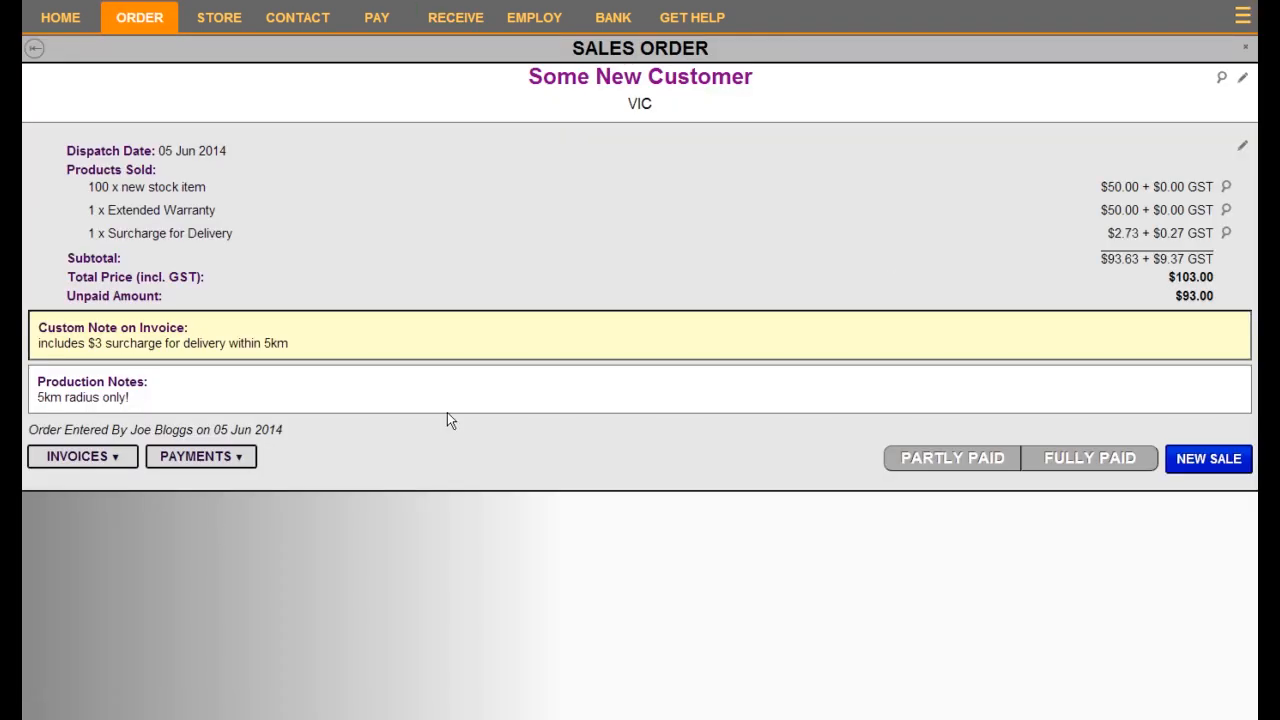
click(106, 464)
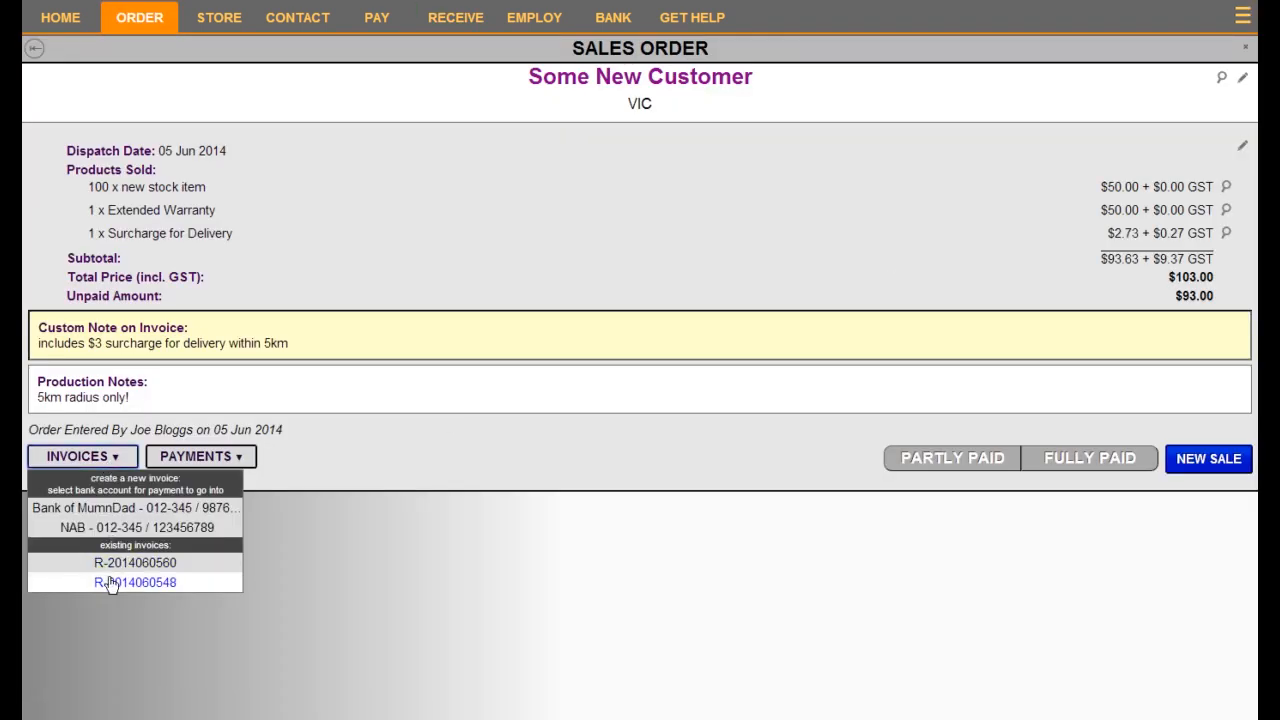
click(220, 460)
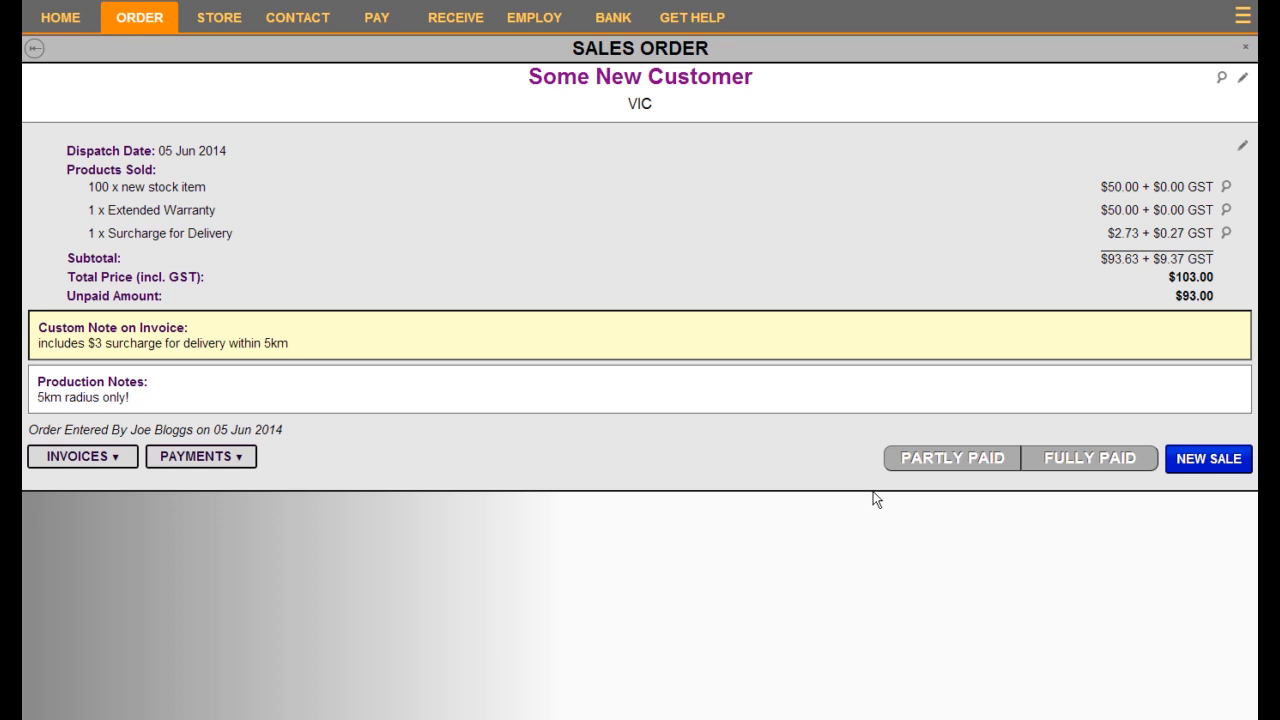
- Record the sales order as fully paid, and view its other payment dated 05 Jun 2014
click(1085, 463)
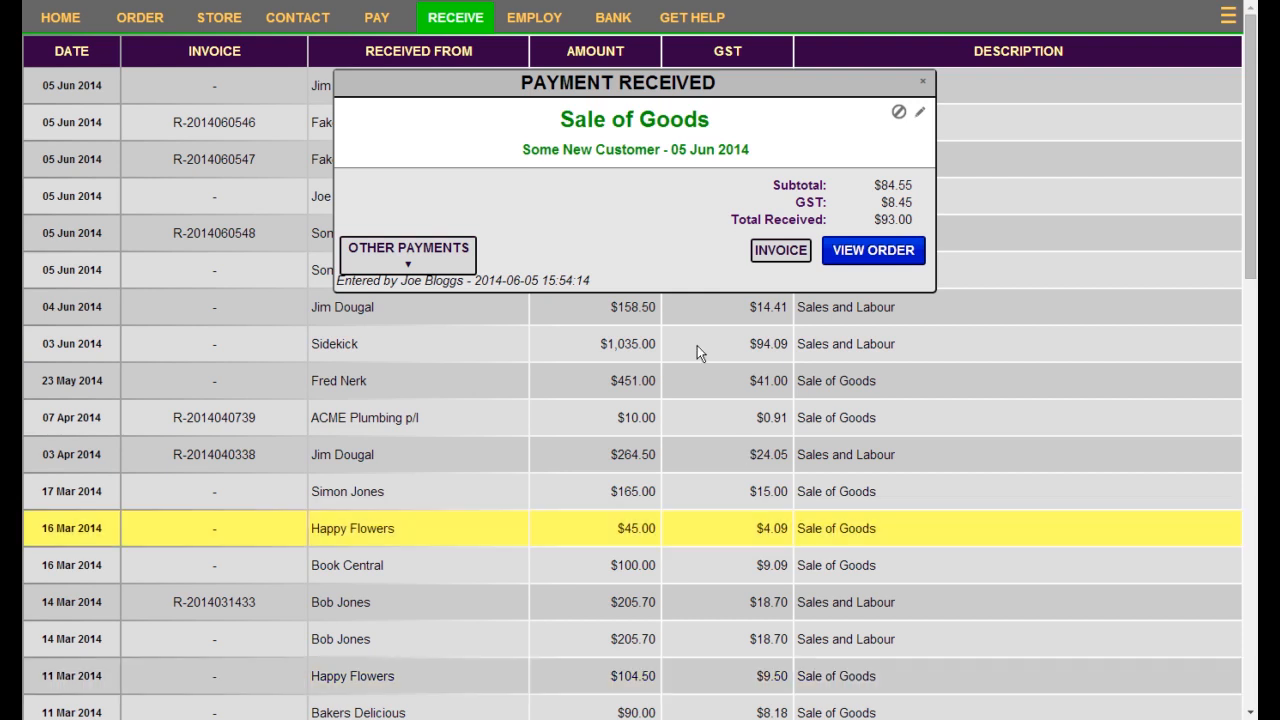
click(422, 266)
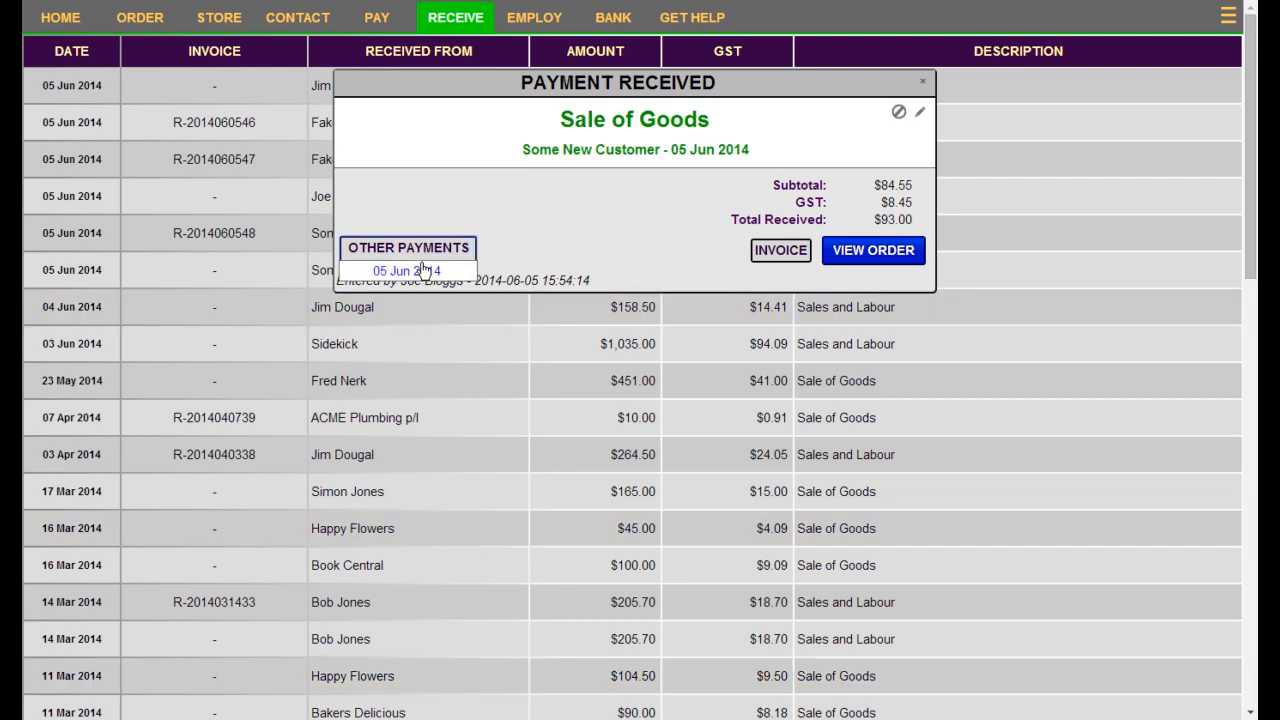
click(410, 272)
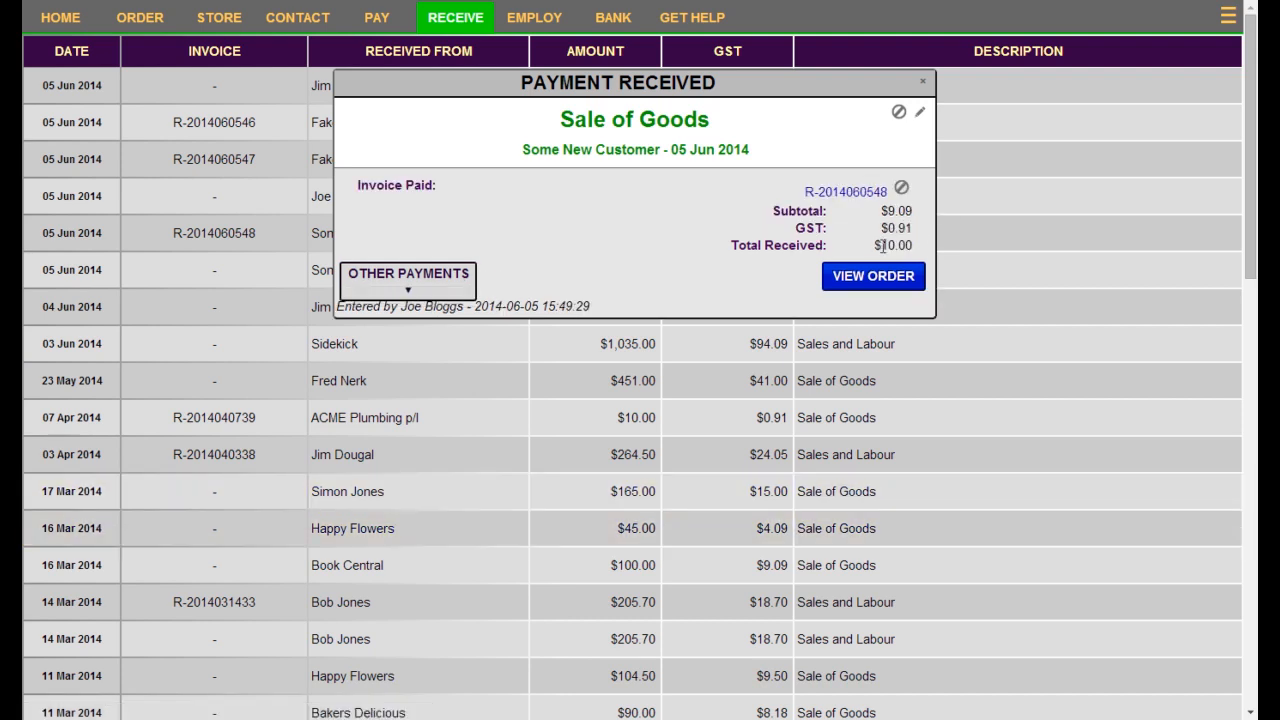
- Switch to the customer's other payment dated 05 Jun 2014 and generate a tax invoice for it
click(443, 276)
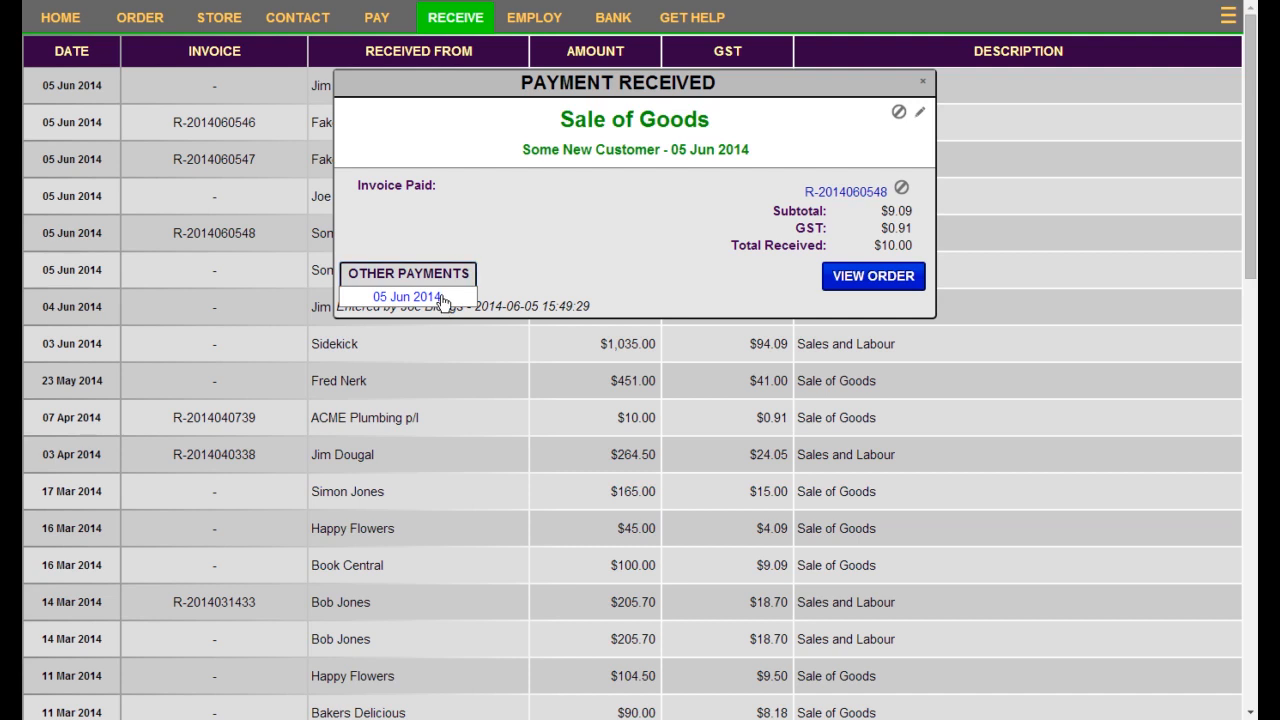
click(440, 298)
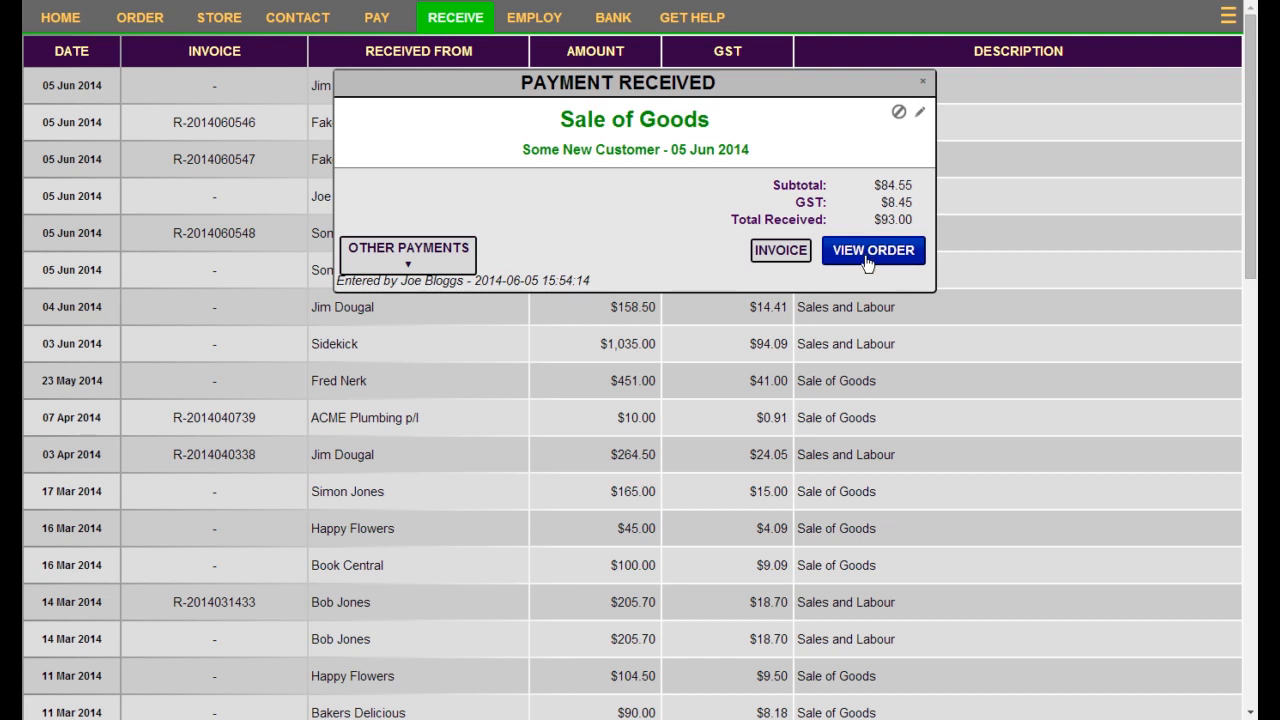
click(780, 252)
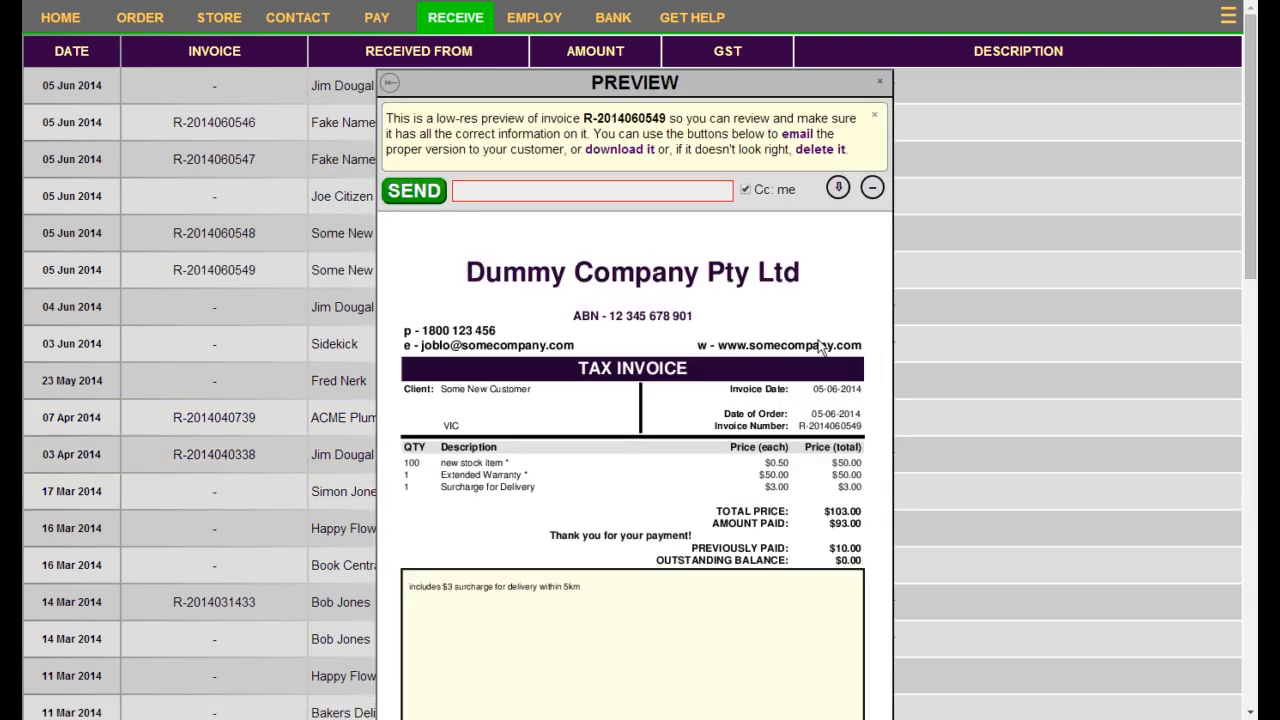
- View the full-resolution version of the final payment's invoice, look through its preview down to the footer, and close the preview
click(837, 190)
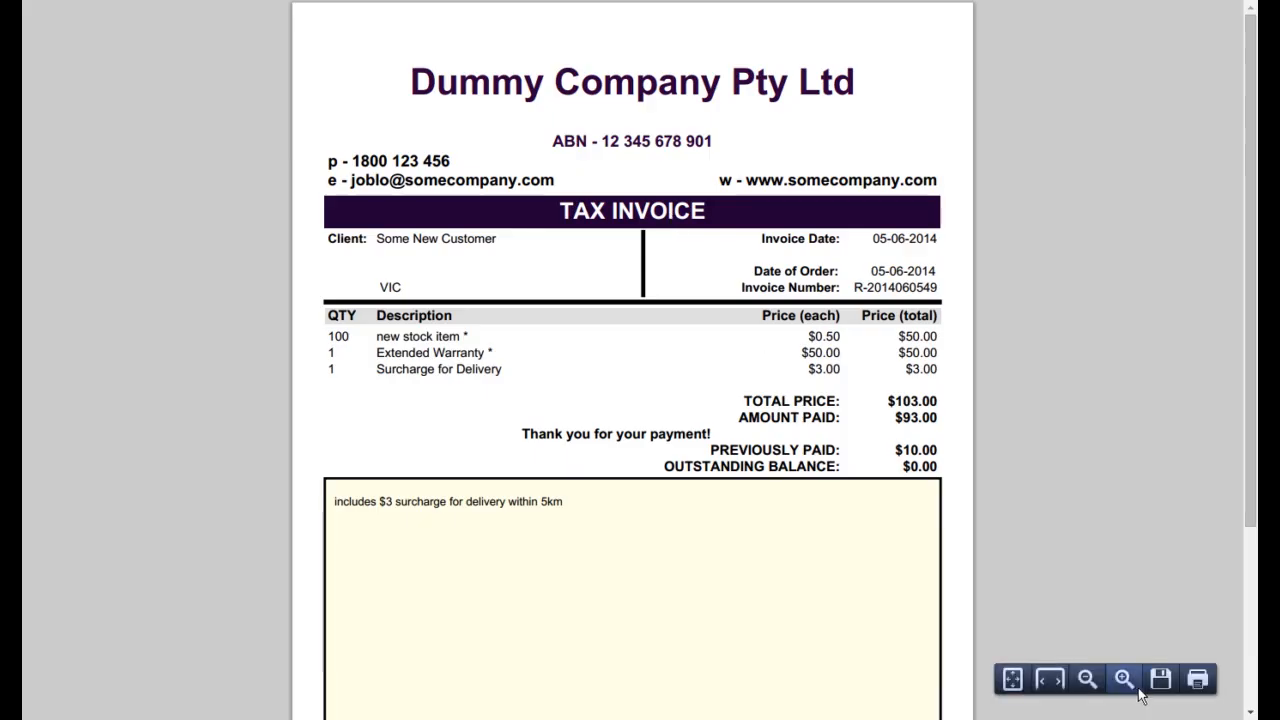
click(1197, 680)
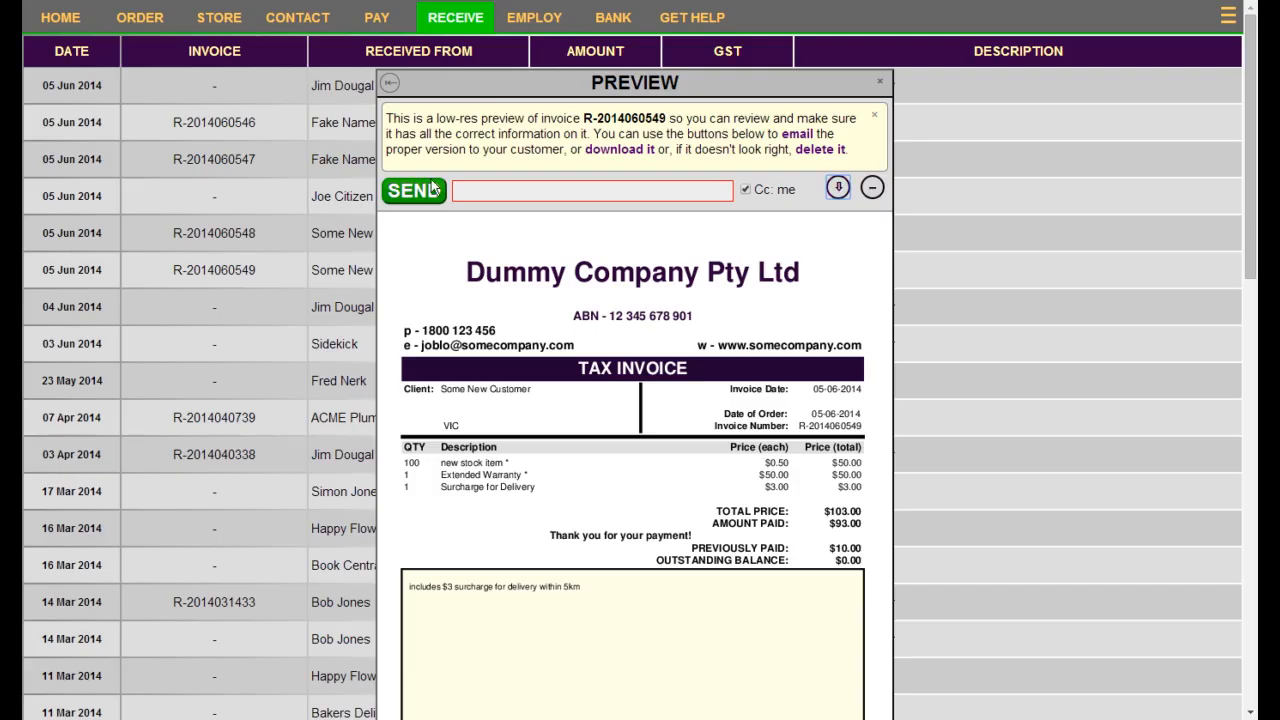
scroll(743, 540, down, 5)
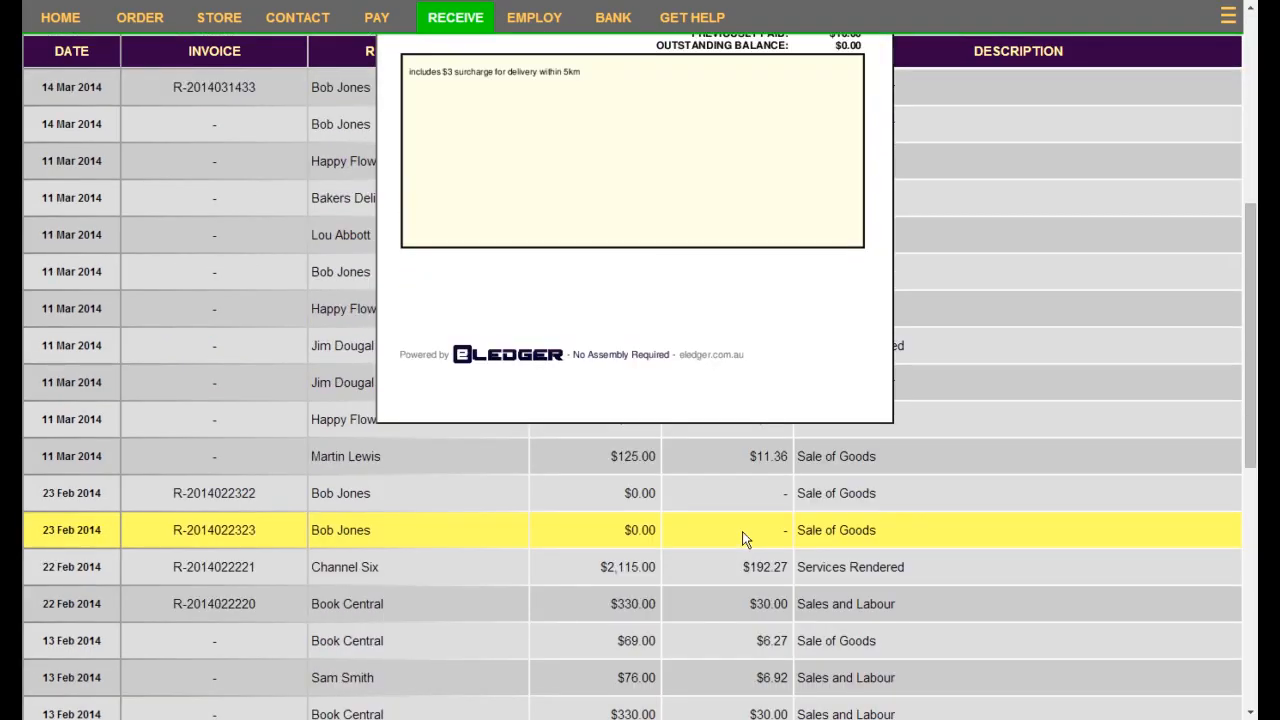
scroll(743, 540, up, 5)
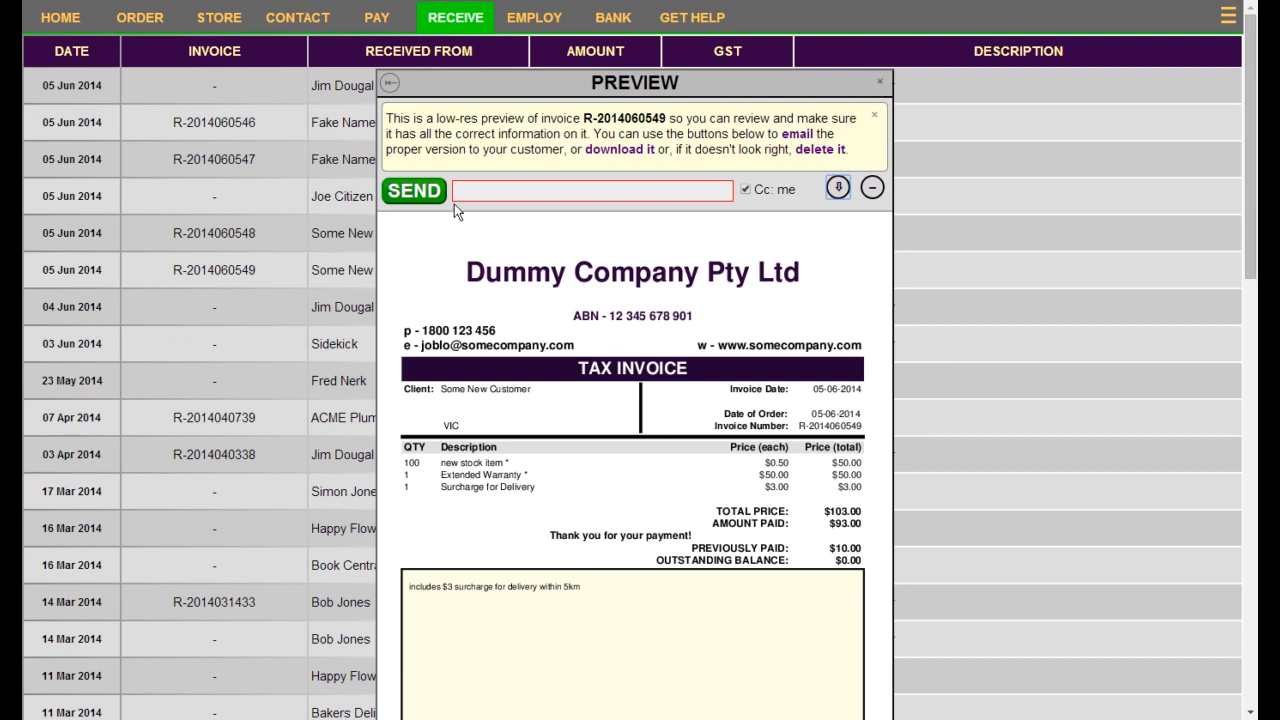
click(525, 189)
click(880, 81)
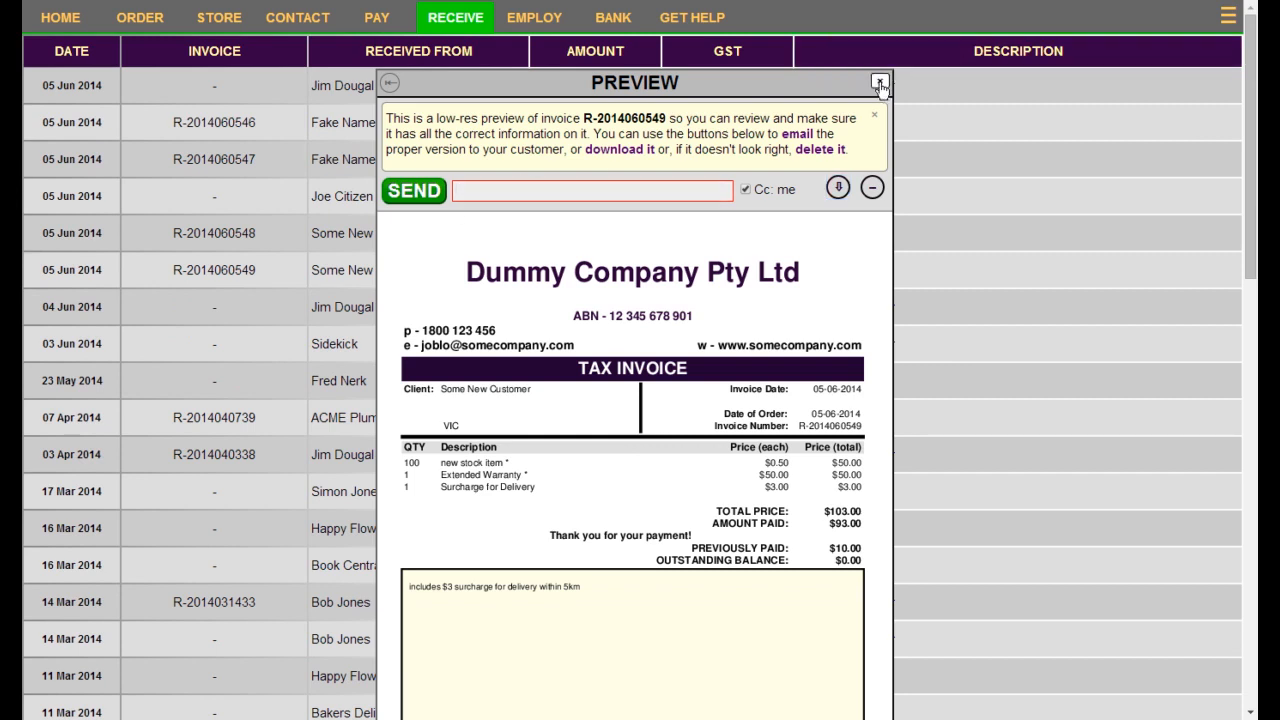